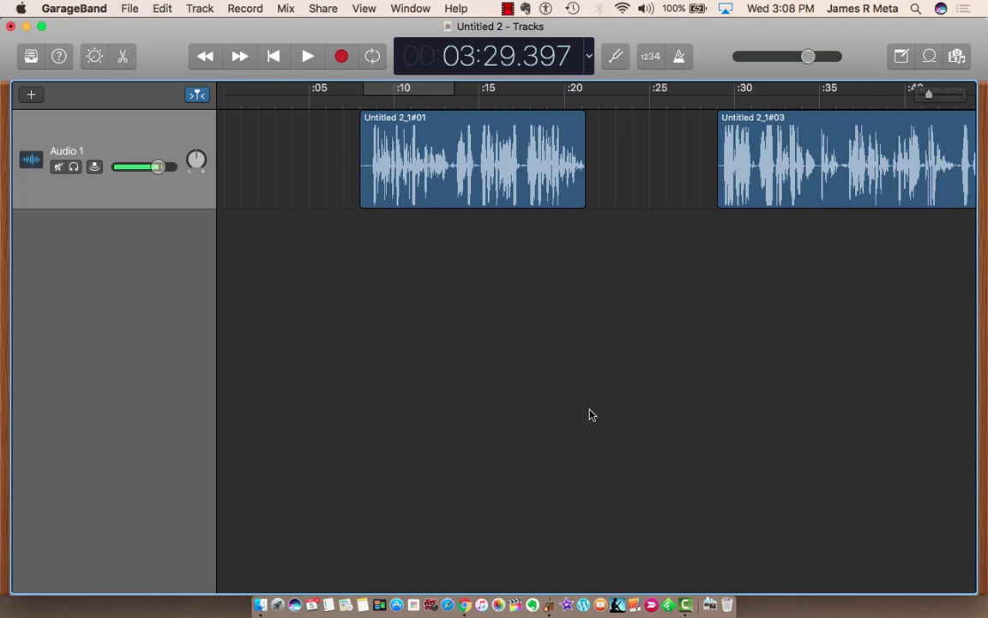
- Open the 'Podcast Music - Choose one song' assignment from Schoology's Podcast Materials list
key(super+Tab)
key(super+Tab)
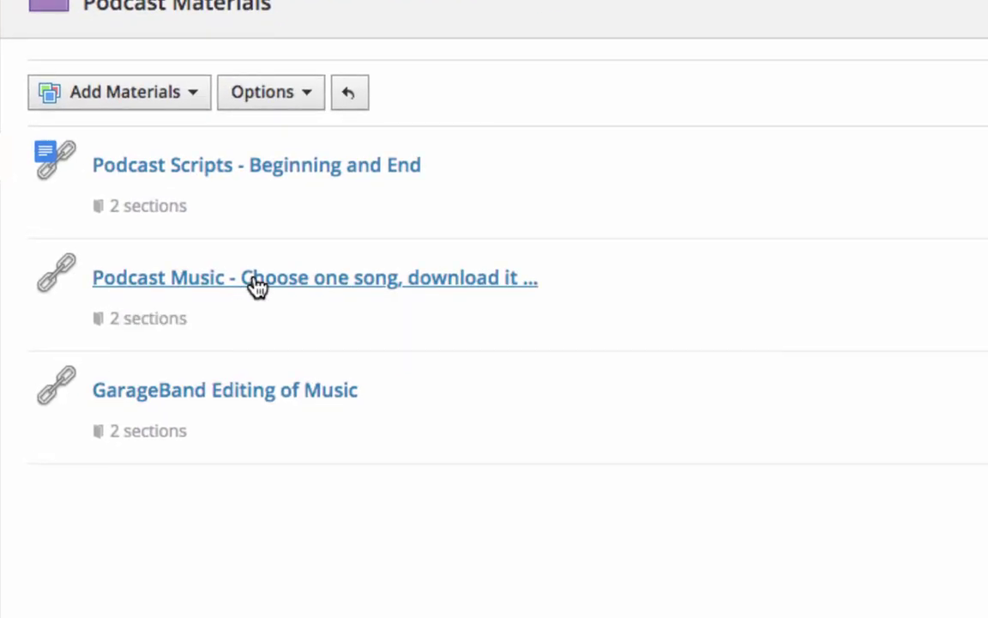
click(257, 286)
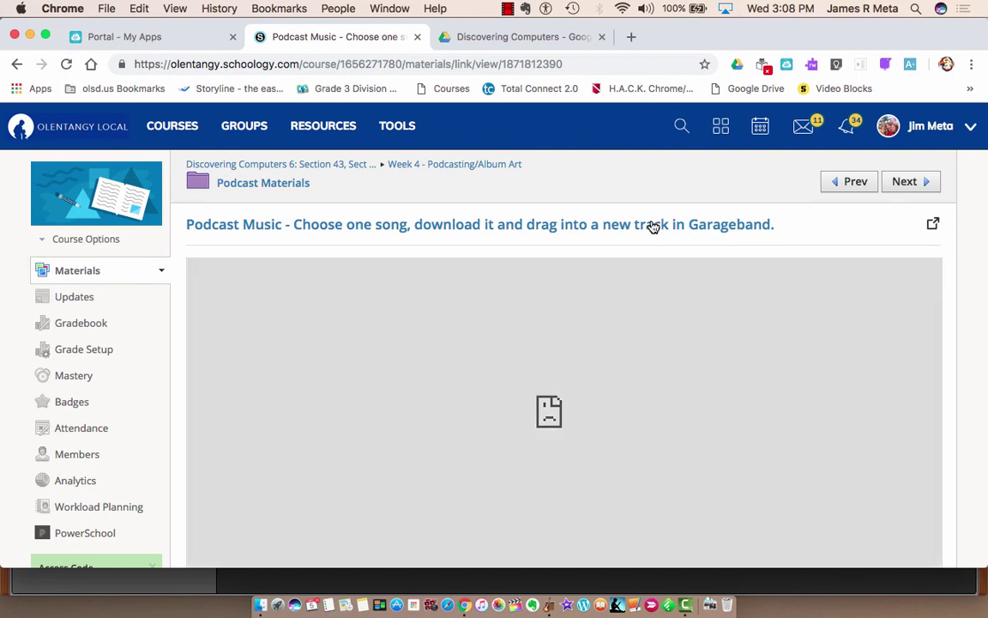
- Open the Podcast Music Drive folder and play a preview of the happy-day song
click(652, 225)
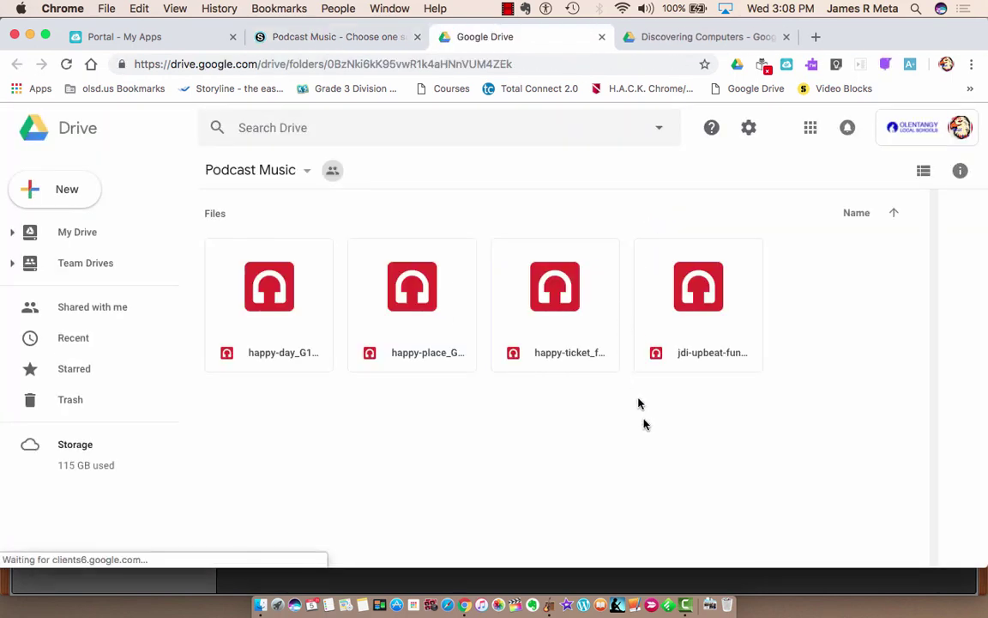
click(300, 319)
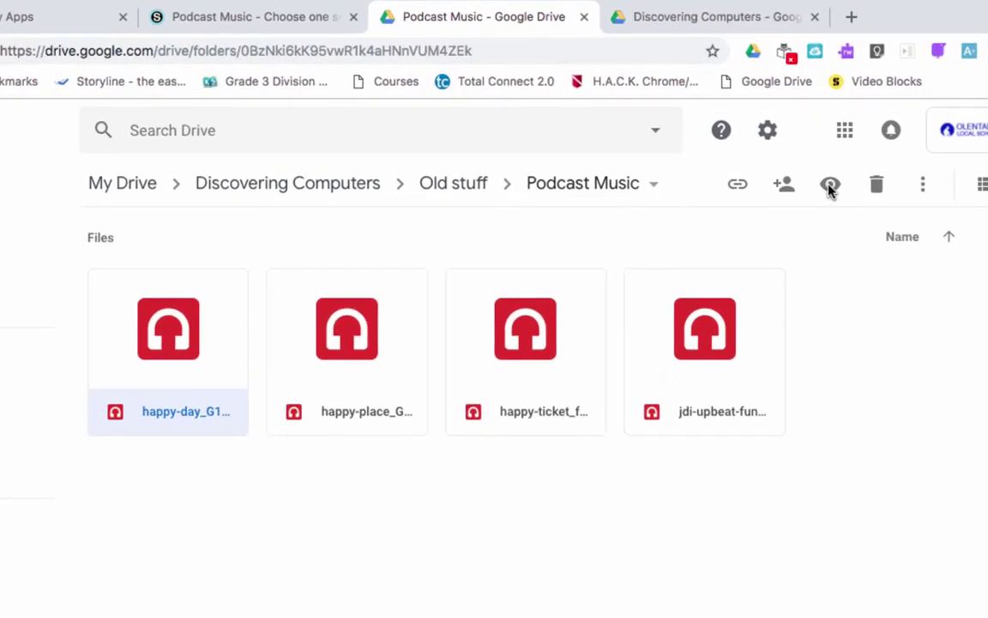
click(832, 191)
key(Escape)
double_click(556, 433)
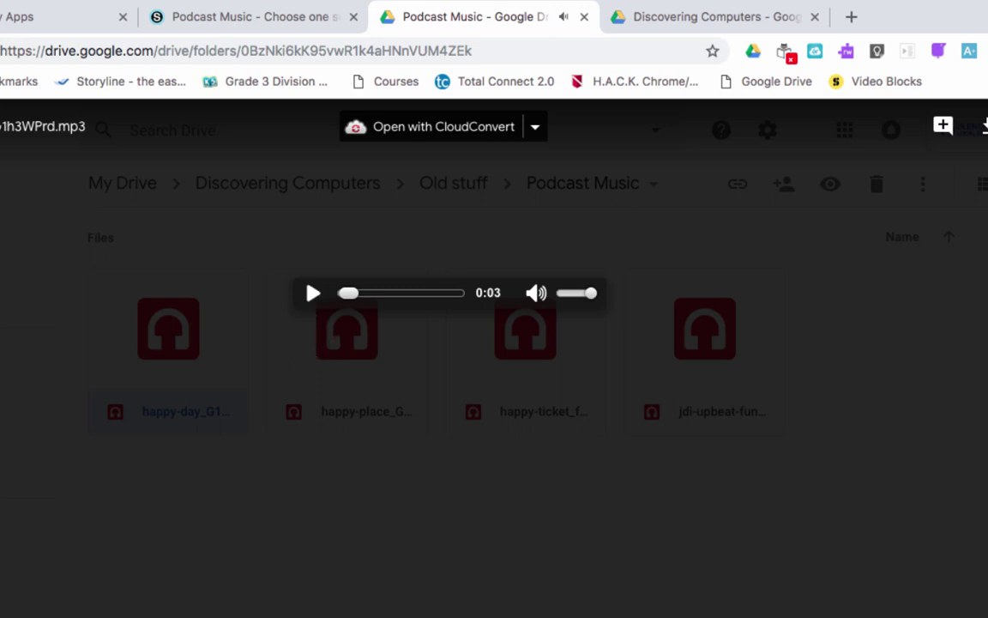
click(275, 249)
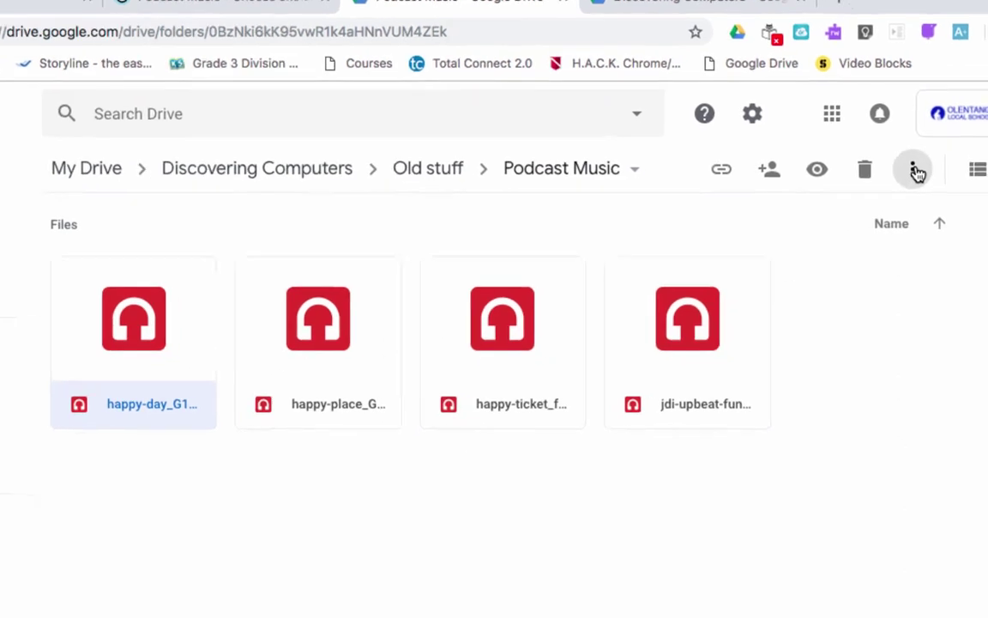
- Download happy-day_G1h3WPrd.mp3 and show it in Finder's Downloads folder
click(916, 171)
click(708, 487)
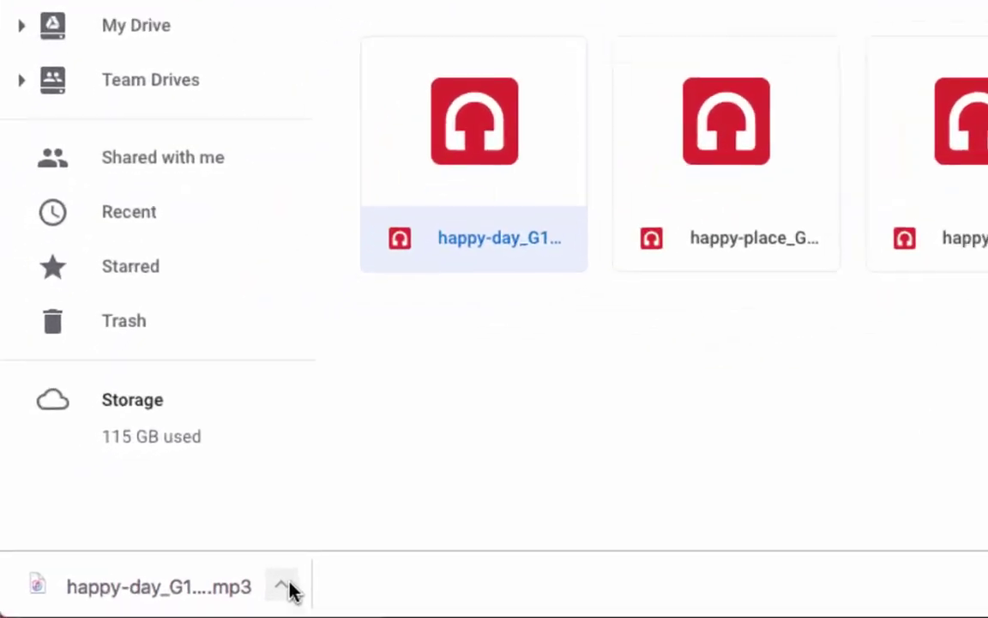
click(300, 594)
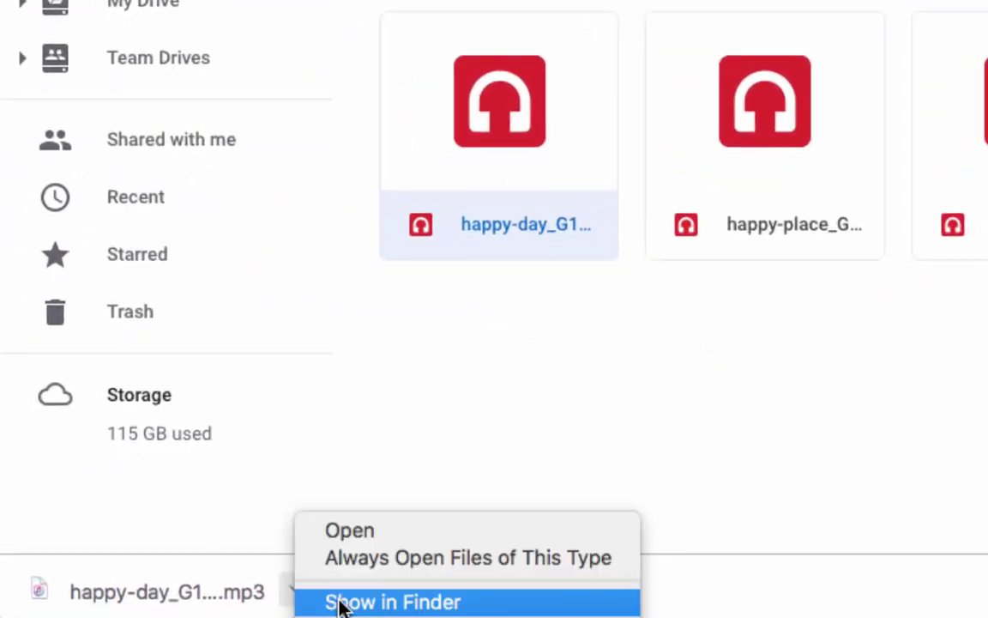
click(342, 604)
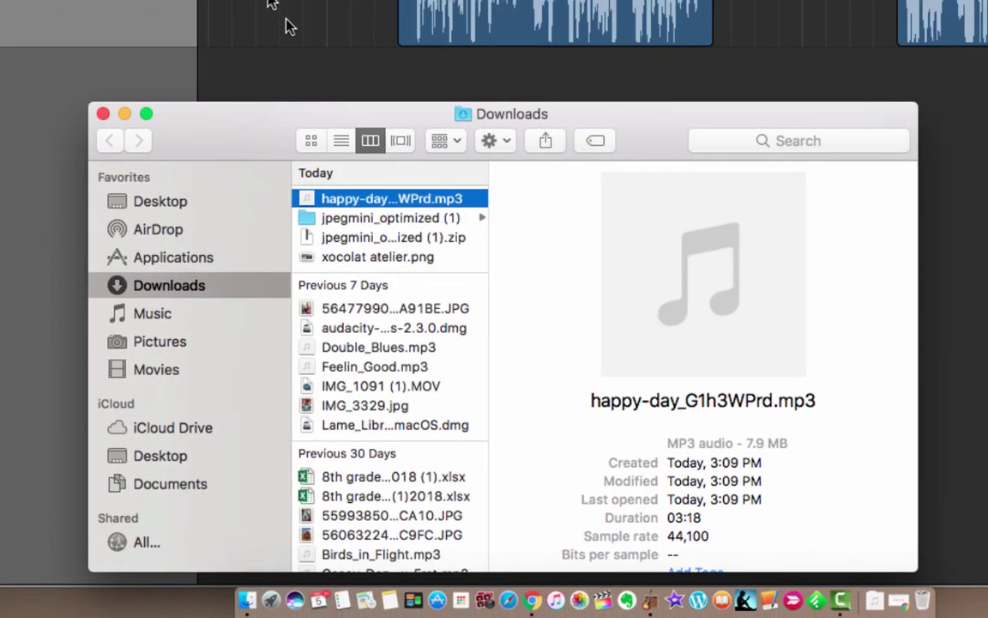
- Drag happy-day_G1h3WPrd.mp3 into GarageBand as a new track below Audio 1 at 0:00
drag(243, 123, 487, 234)
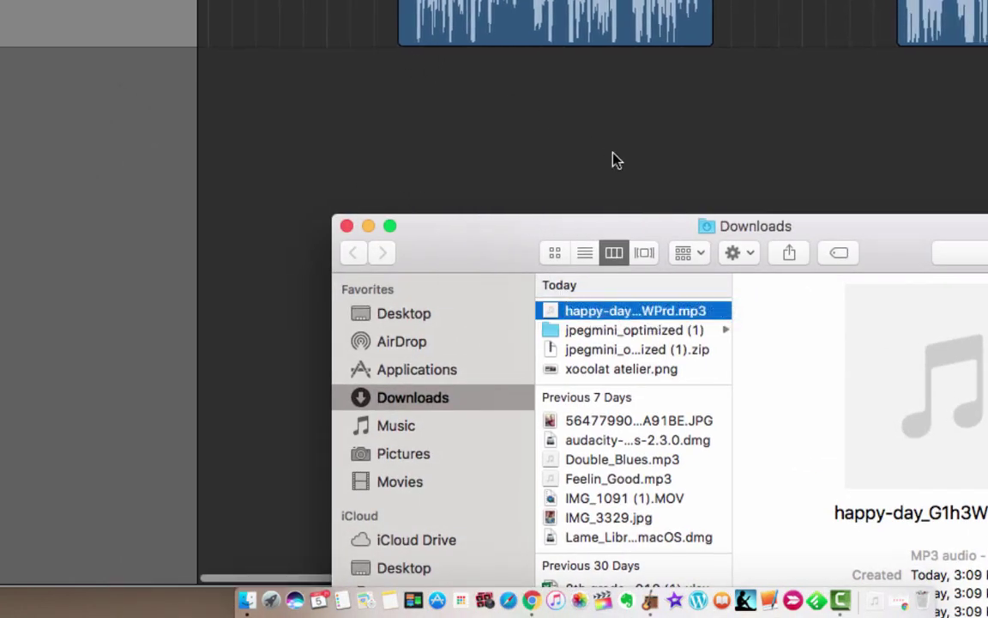
drag(618, 313, 242, 124)
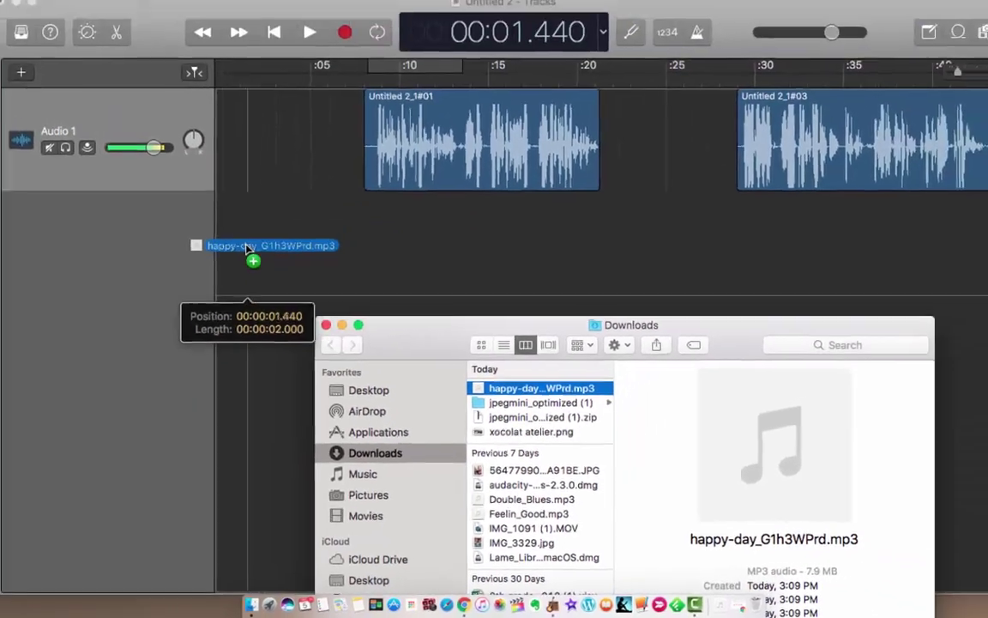
drag(246, 248, 220, 267)
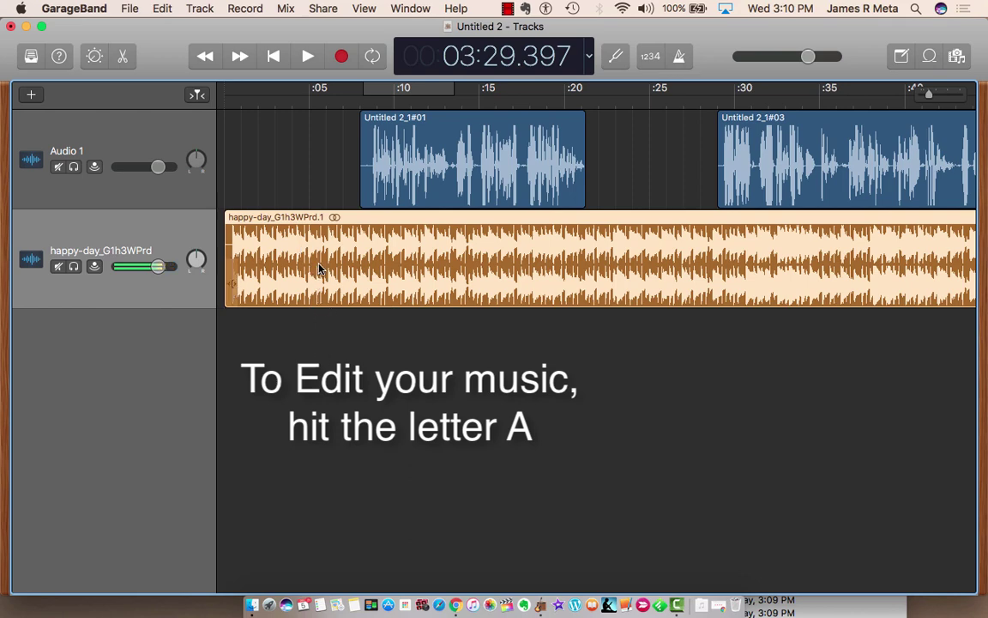
- Fade the happy-day track's volume from silence up to 0.0 dB over the first 4 seconds
key(a)
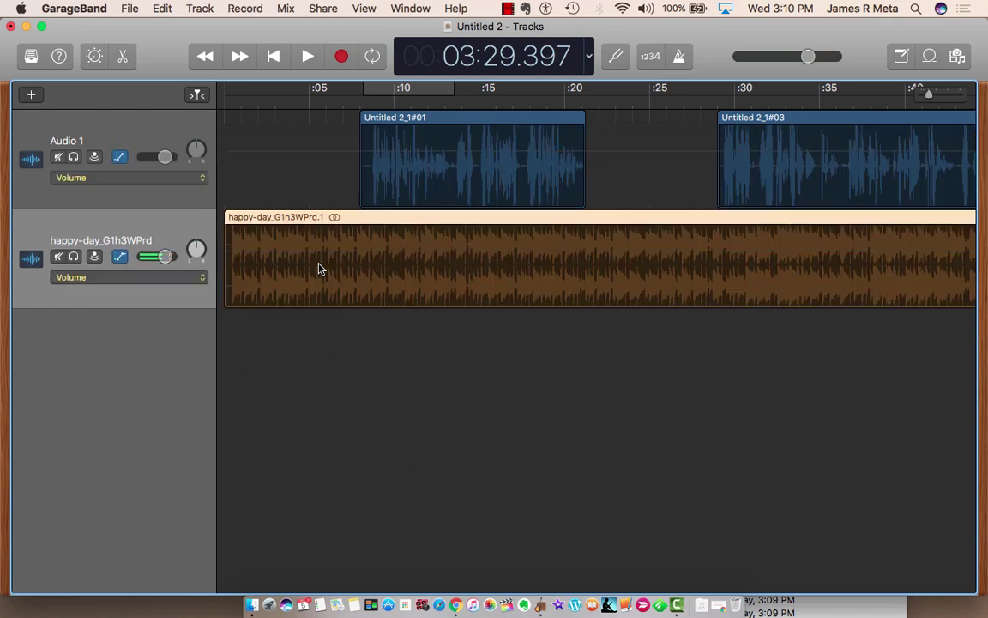
click(278, 237)
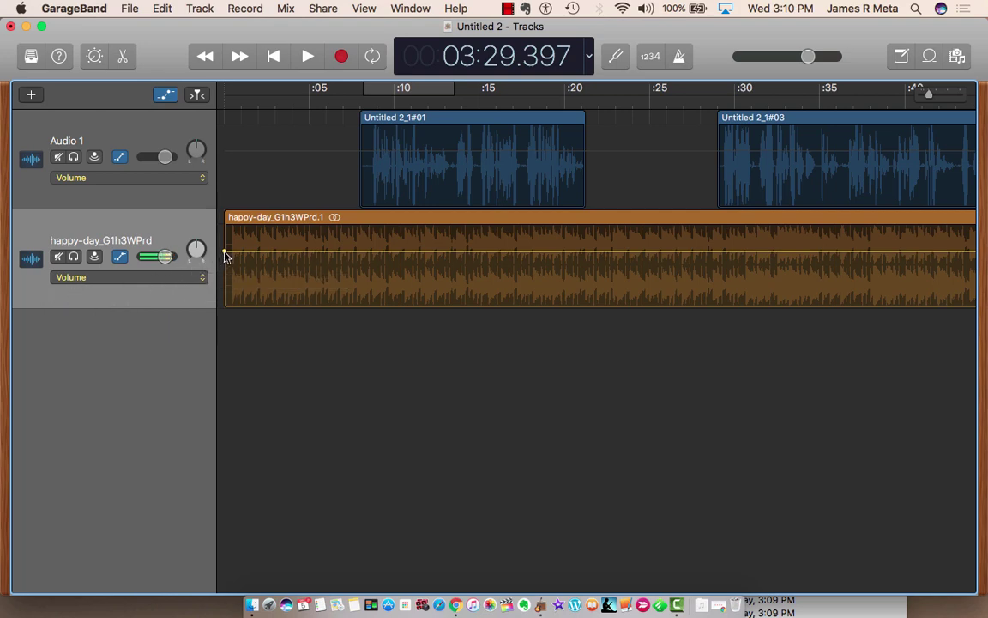
drag(225, 255, 224, 307)
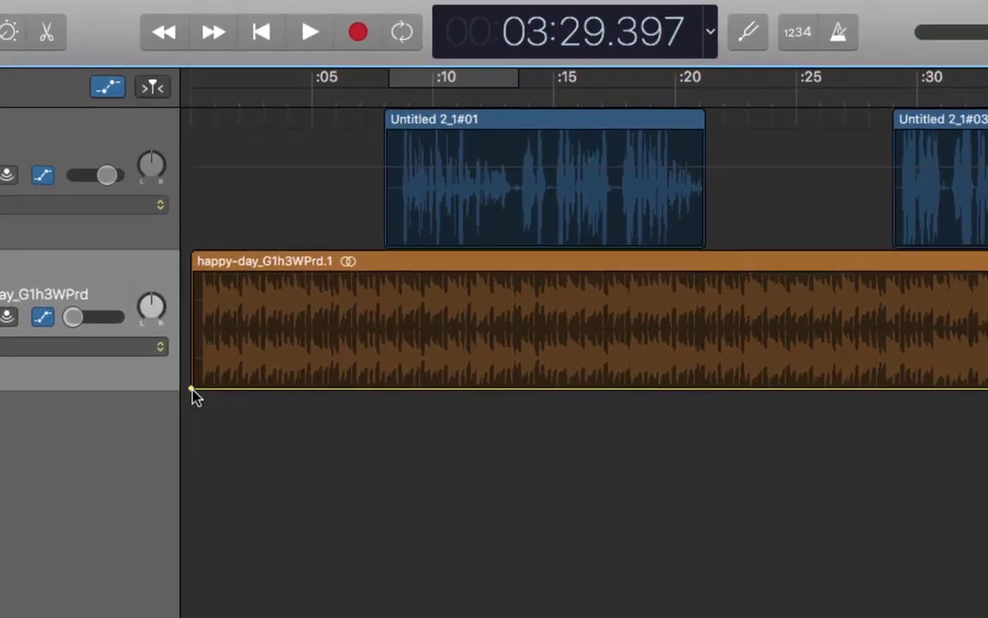
click(289, 390)
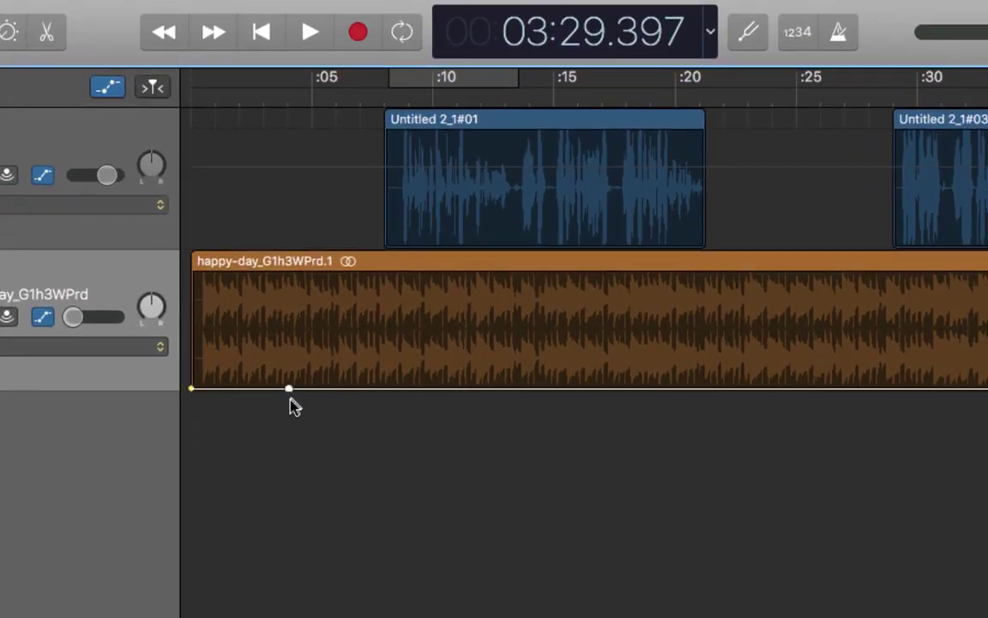
drag(289, 387, 289, 311)
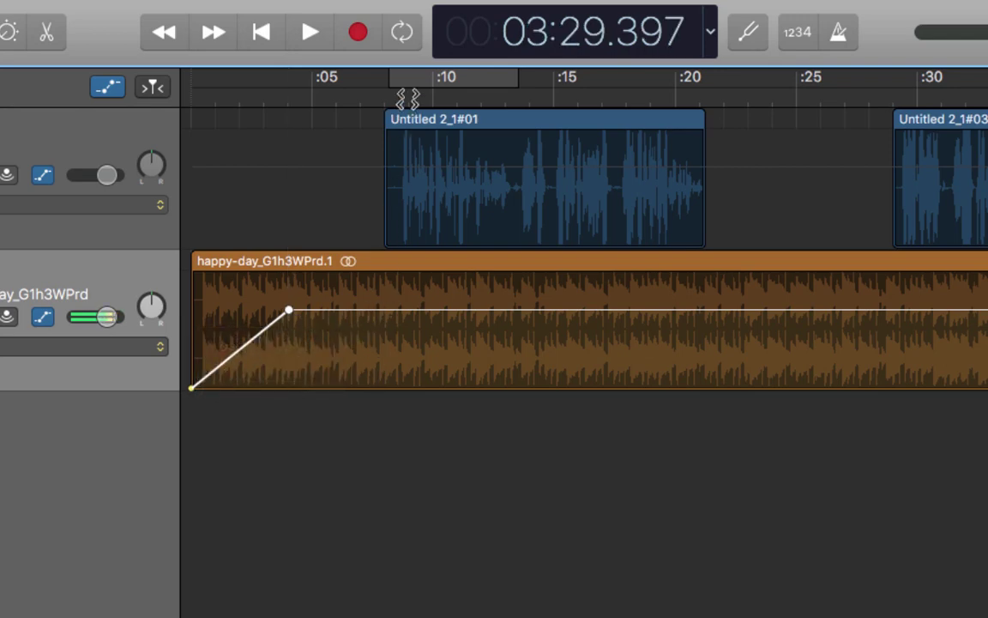
- Duck the music to -20.5 dB under the first talk clip, then raise it to -1.7 dB
click(383, 310)
click(458, 310)
drag(459, 310, 457, 367)
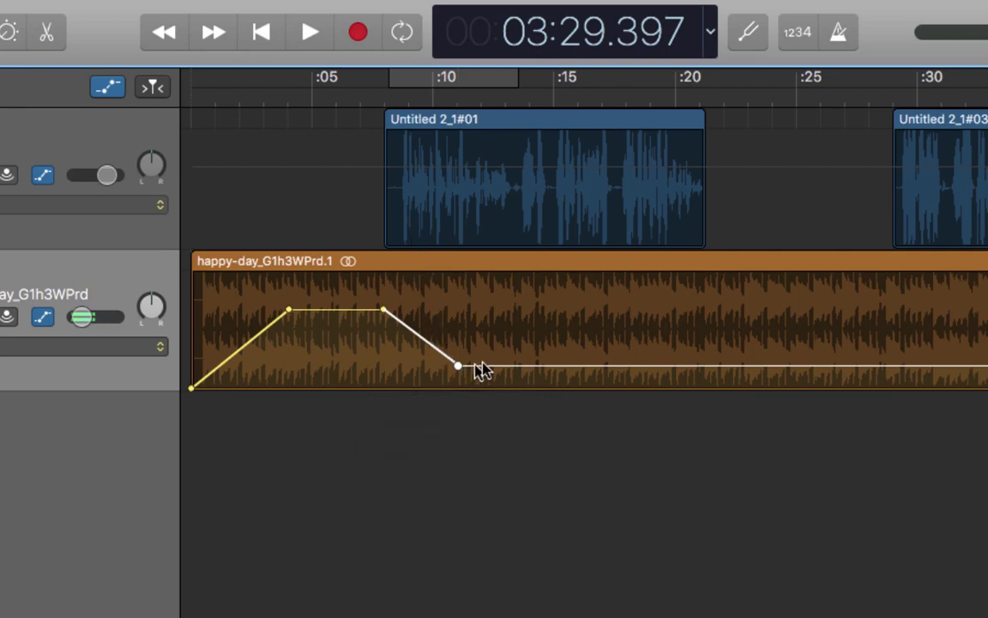
scroll(559, 296, right, 5)
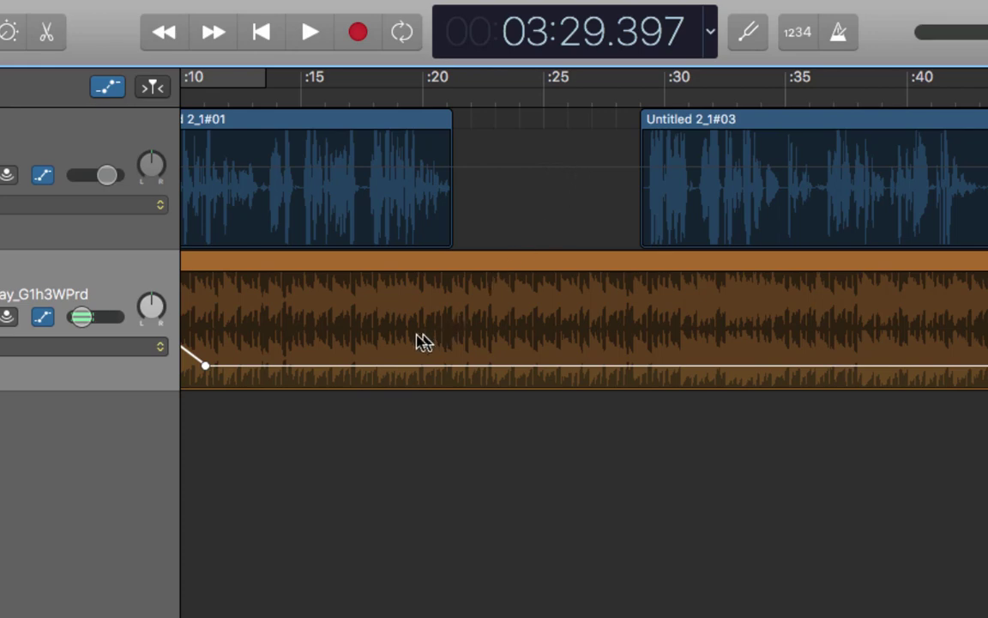
click(455, 369)
click(454, 366)
drag(455, 366, 454, 310)
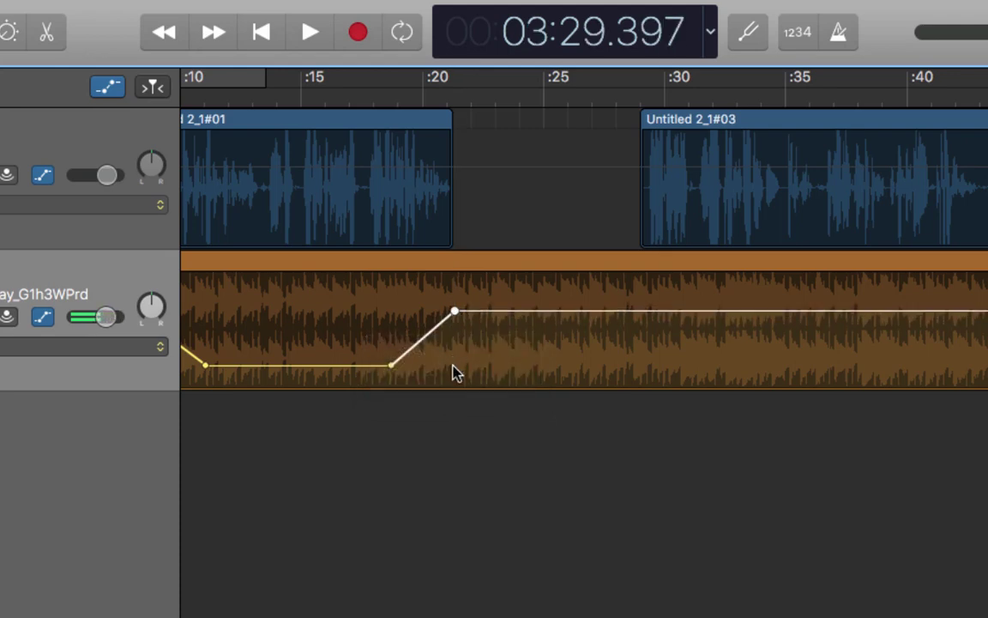
- Fade the music down to silence by about 0:32.5 as the second talk starts
click(643, 310)
click(726, 310)
drag(726, 311, 726, 388)
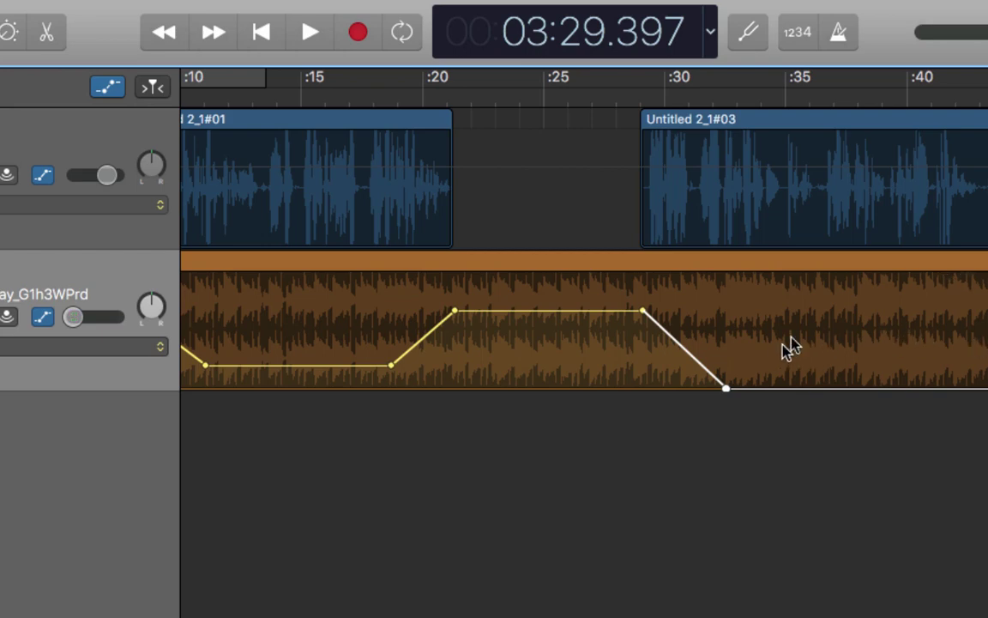
- Split the music region at 0:32.7 and cut away the part after the split
click(723, 266)
click(729, 92)
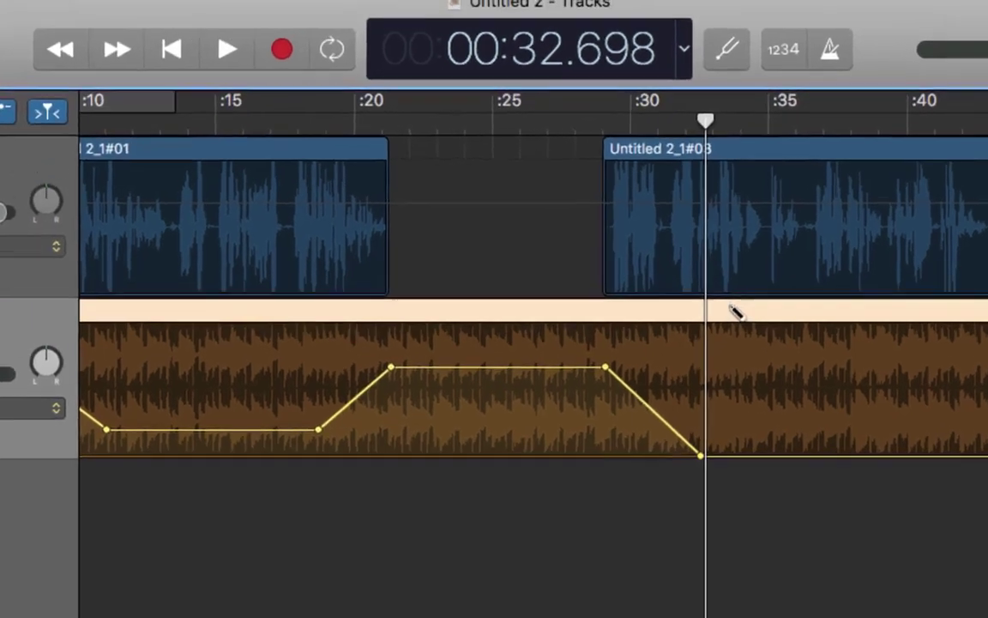
key(super+t)
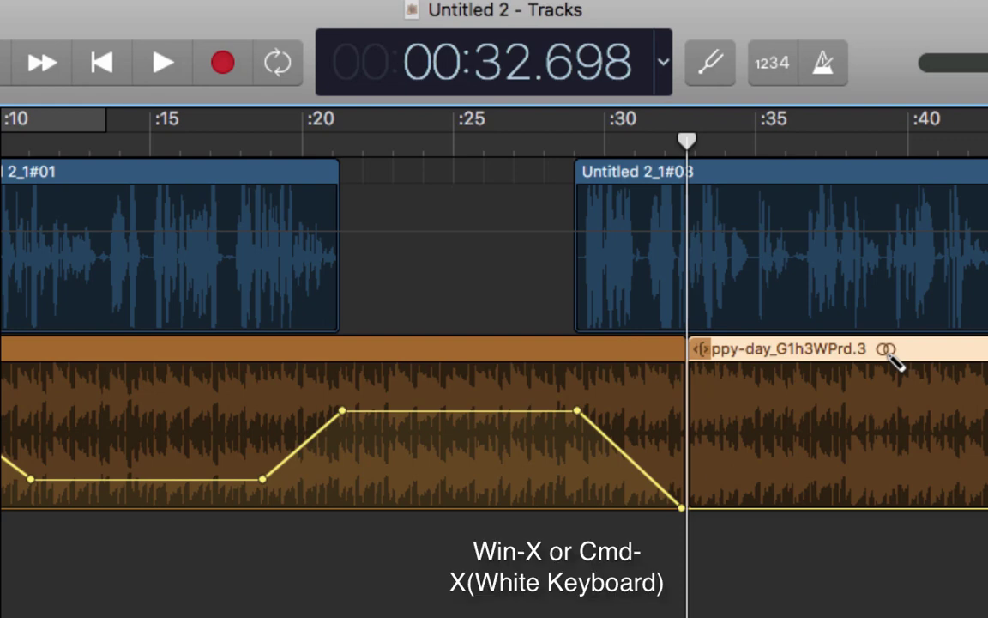
key(super+x)
scroll(893, 360, right, 15)
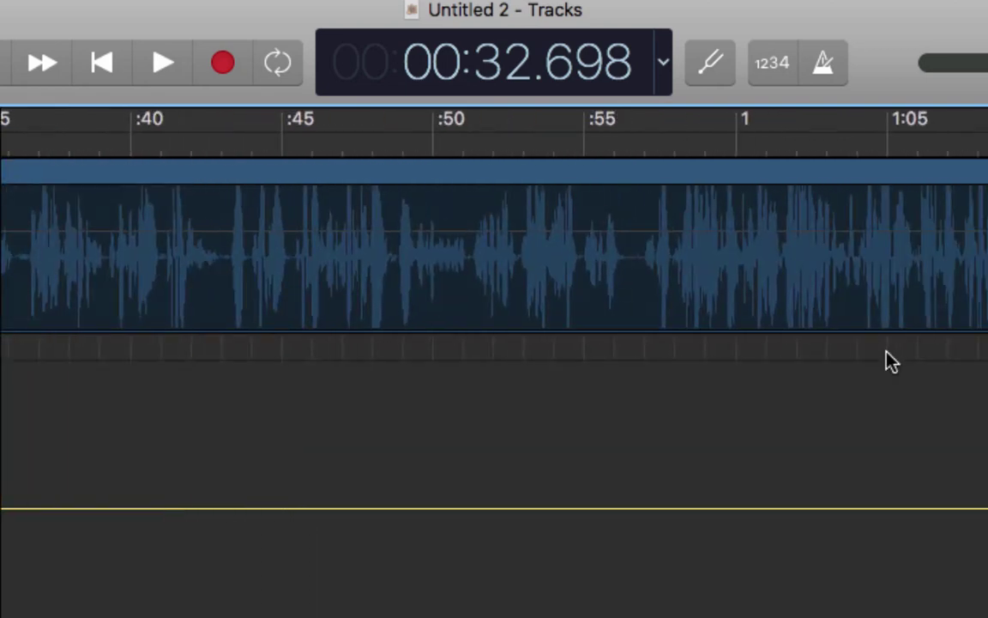
scroll(889, 360, right, 5)
- Paste the cut music back in at 1:26.757
click(540, 140)
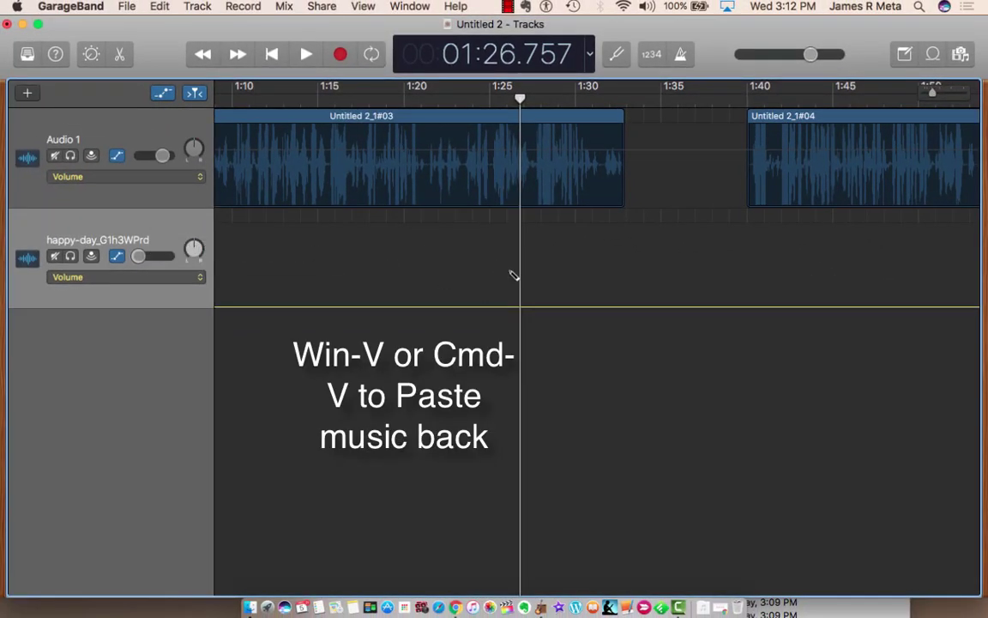
key(super+v)
scroll(399, 255, left, 10)
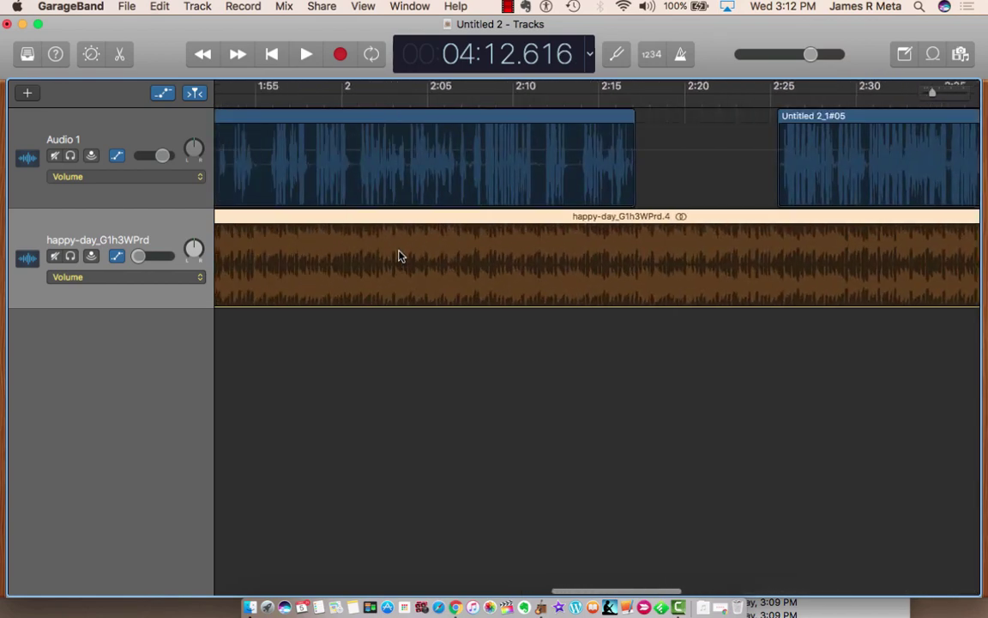
scroll(399, 256, left, 10)
scroll(399, 256, right, 5)
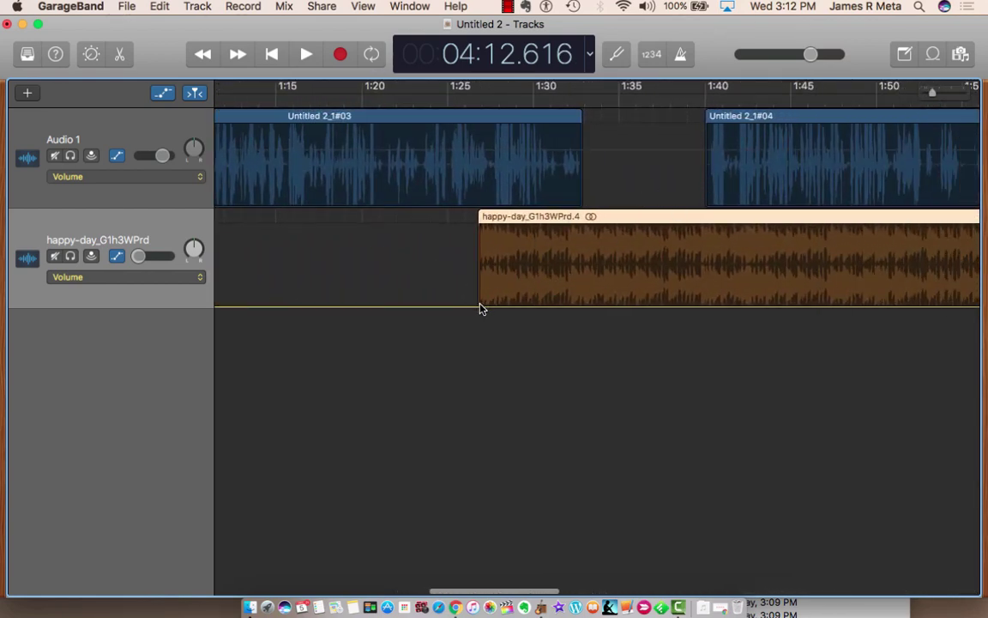
- Raise the returning music to -0.5 dB, then fade it down as the next talk begins
click(481, 305)
drag(583, 306, 584, 253)
click(705, 254)
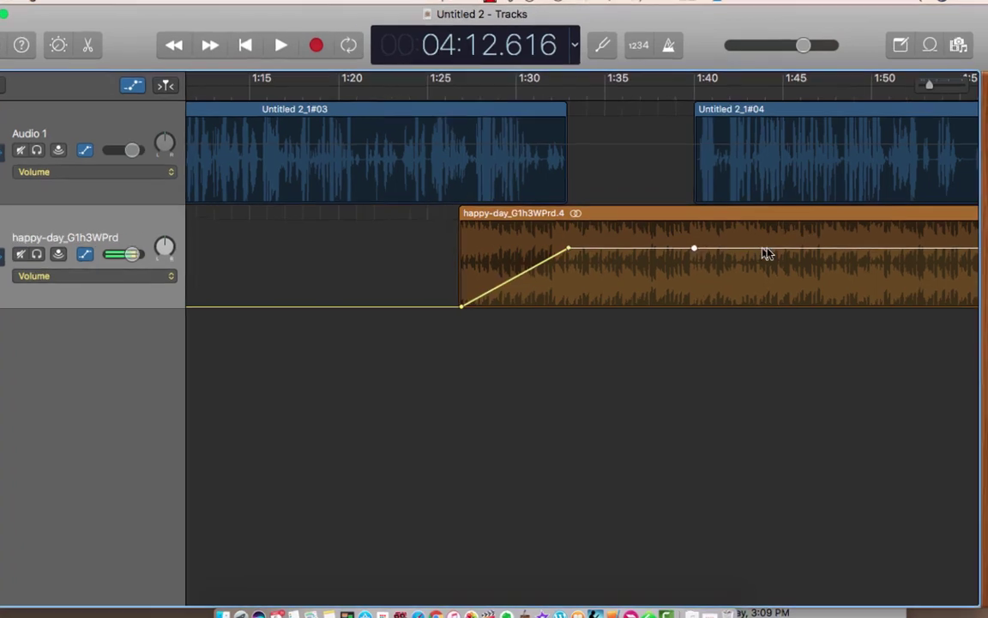
drag(790, 252, 738, 319)
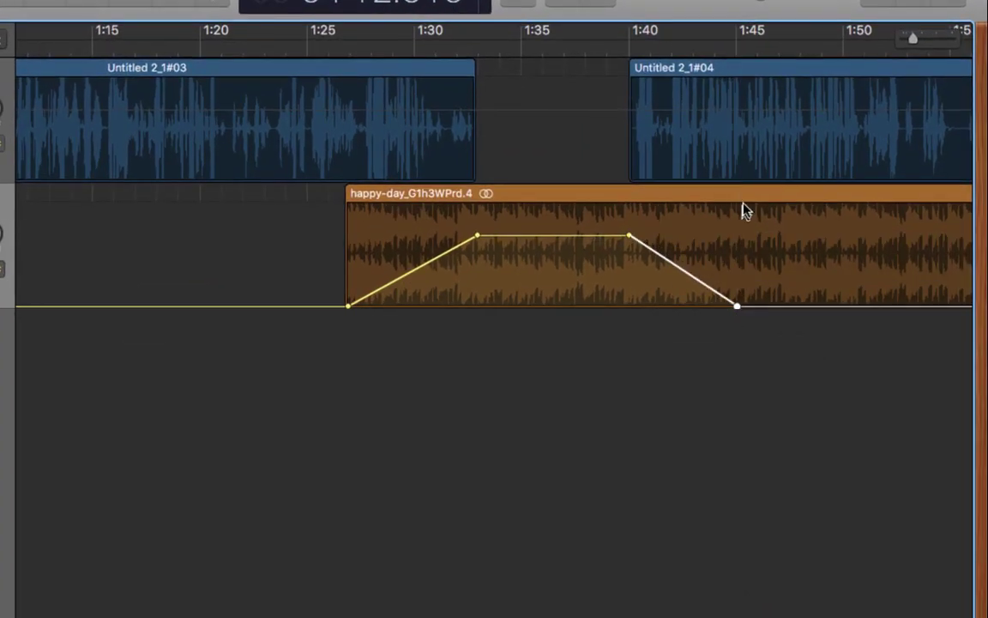
- Split the music at about 1:44.5 and delete the leftover piece after the fade
click(738, 54)
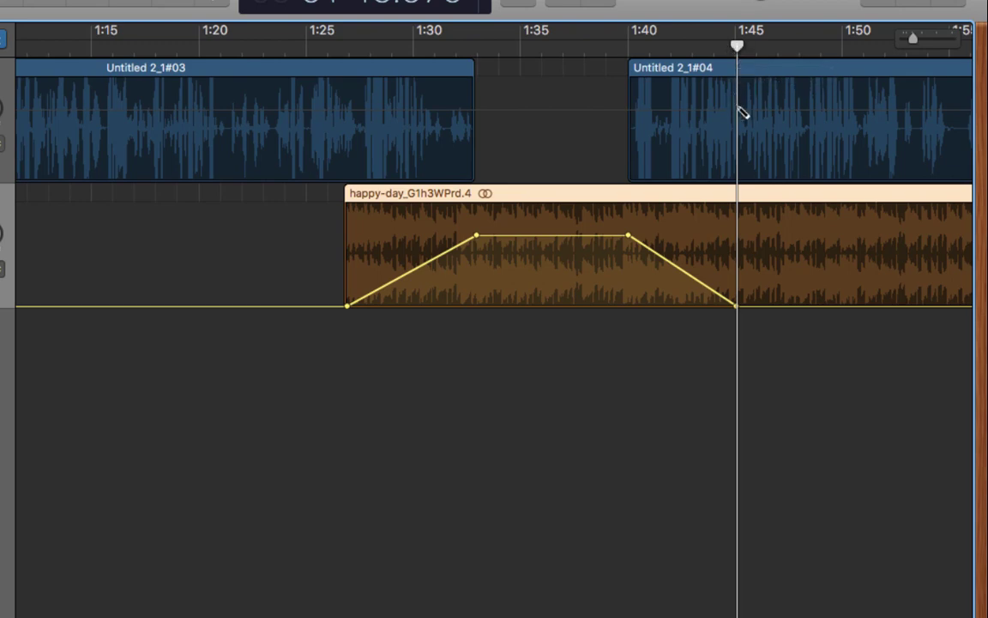
key(super+t)
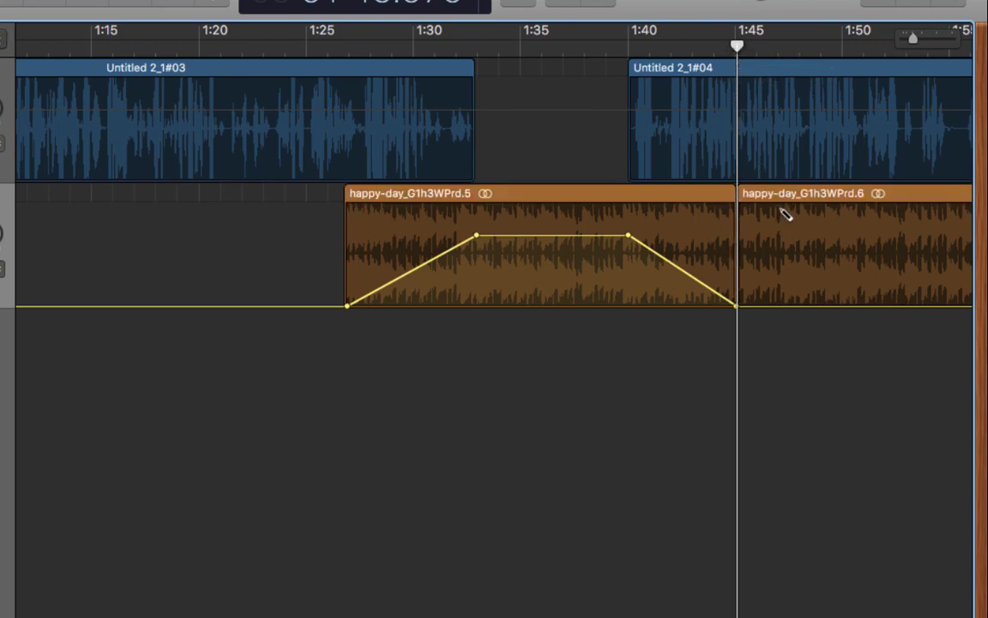
click(783, 197)
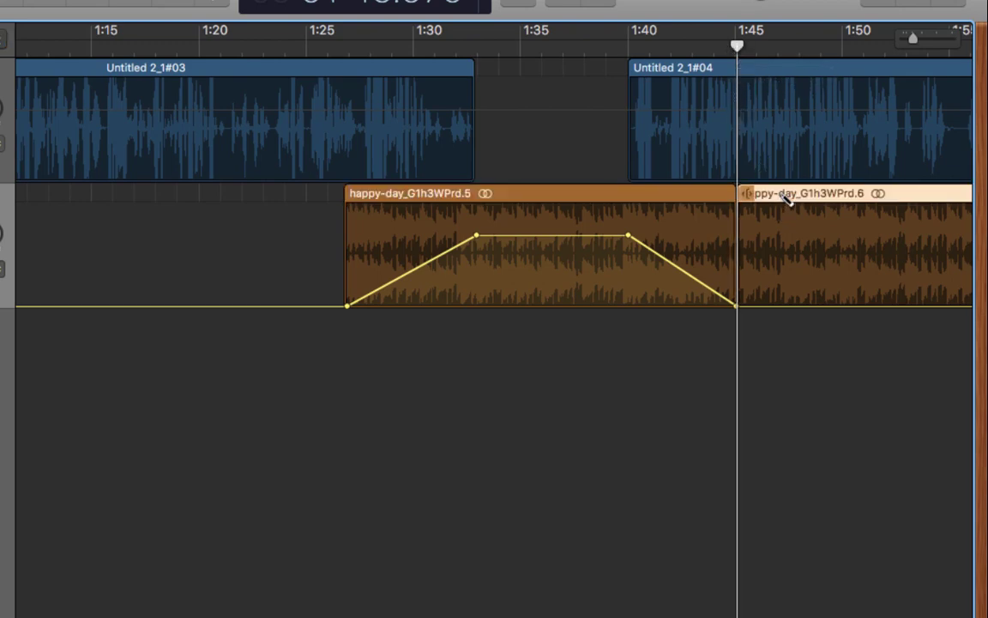
key(Delete)
scroll(779, 198, right, 10)
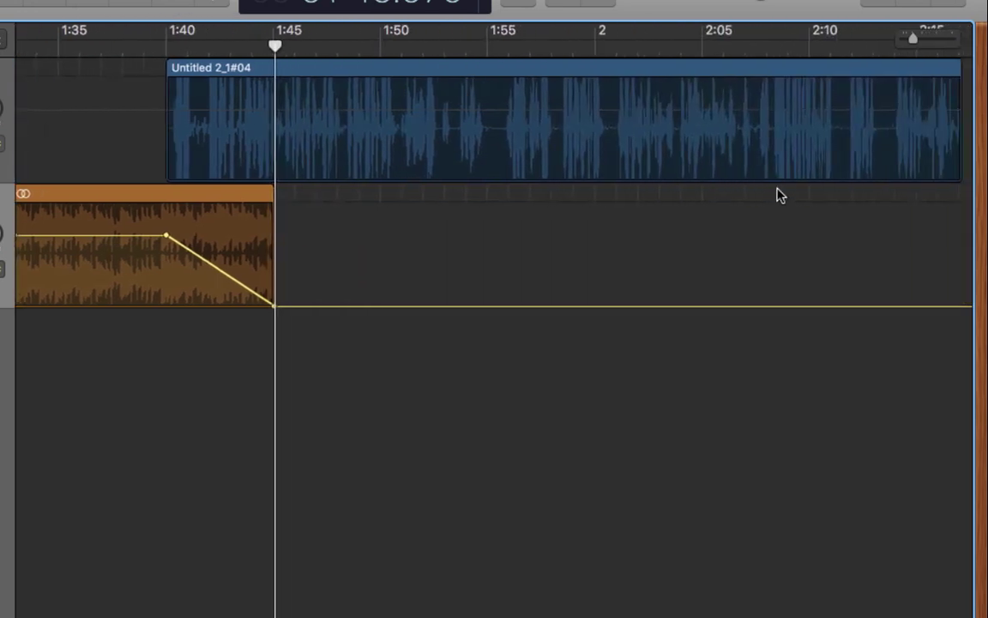
- Paste a music copy at 2:11 and fade it in to full volume by about 2:17
click(503, 50)
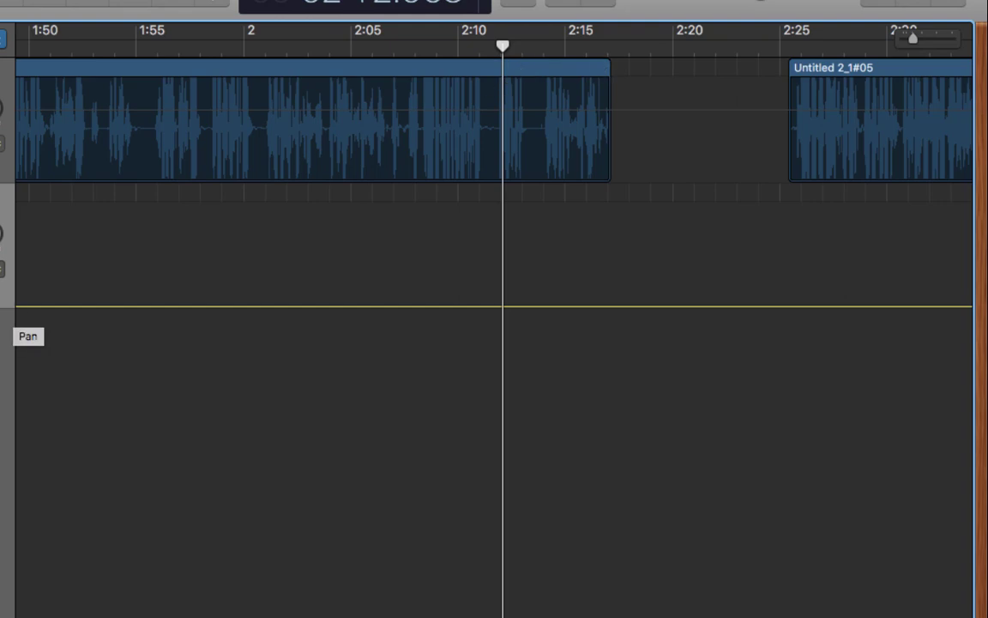
key(super+v)
scroll(195, 271, left, 5)
scroll(195, 271, left, 10)
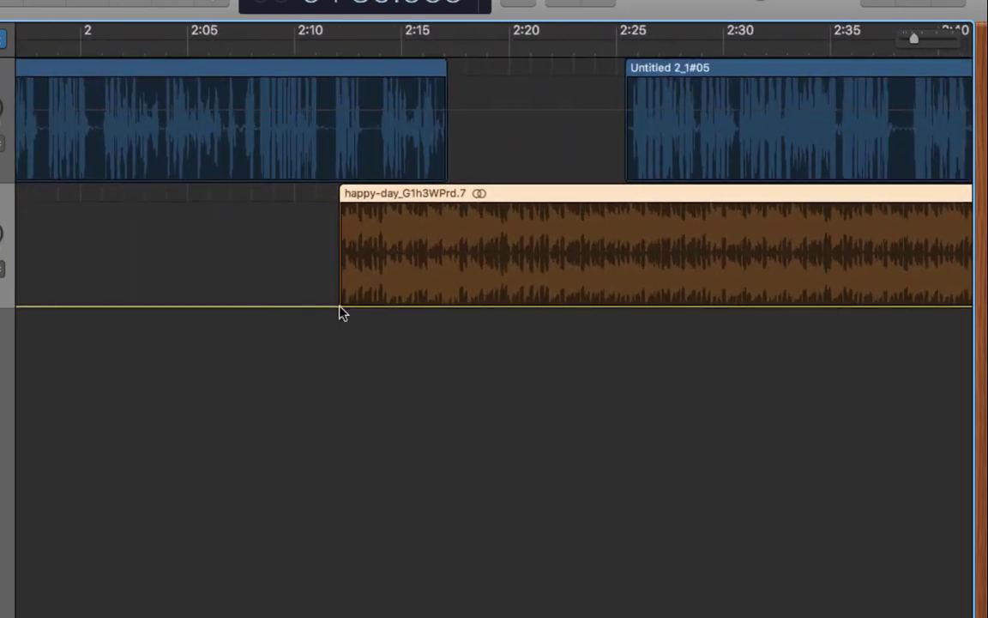
click(341, 309)
click(457, 307)
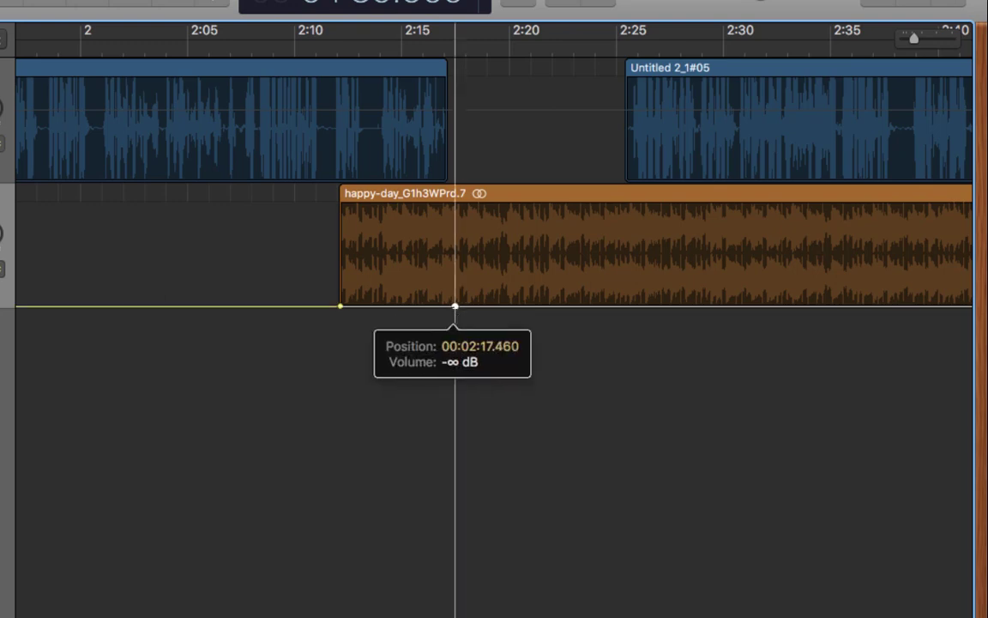
drag(473, 306, 445, 235)
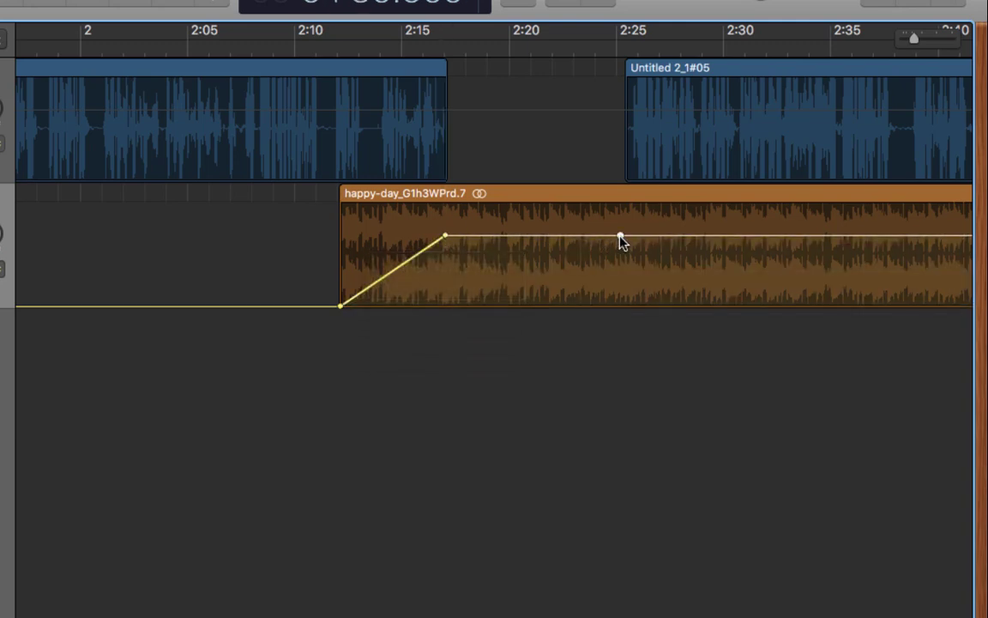
- Fade the music out to silence near 2:28 and split the region at that point
click(620, 235)
click(705, 235)
drag(704, 235, 706, 323)
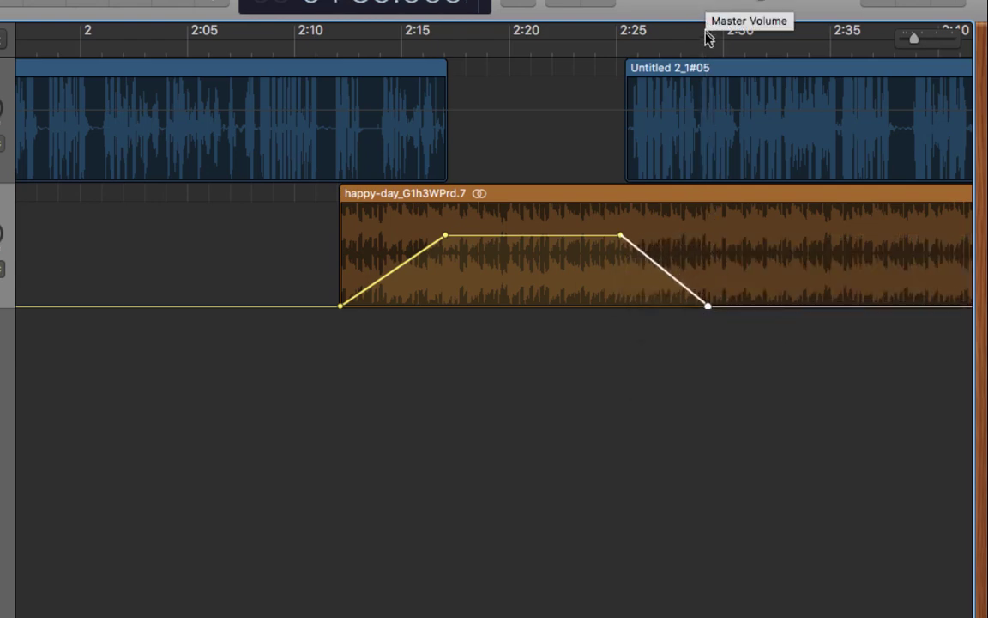
click(706, 38)
click(728, 192)
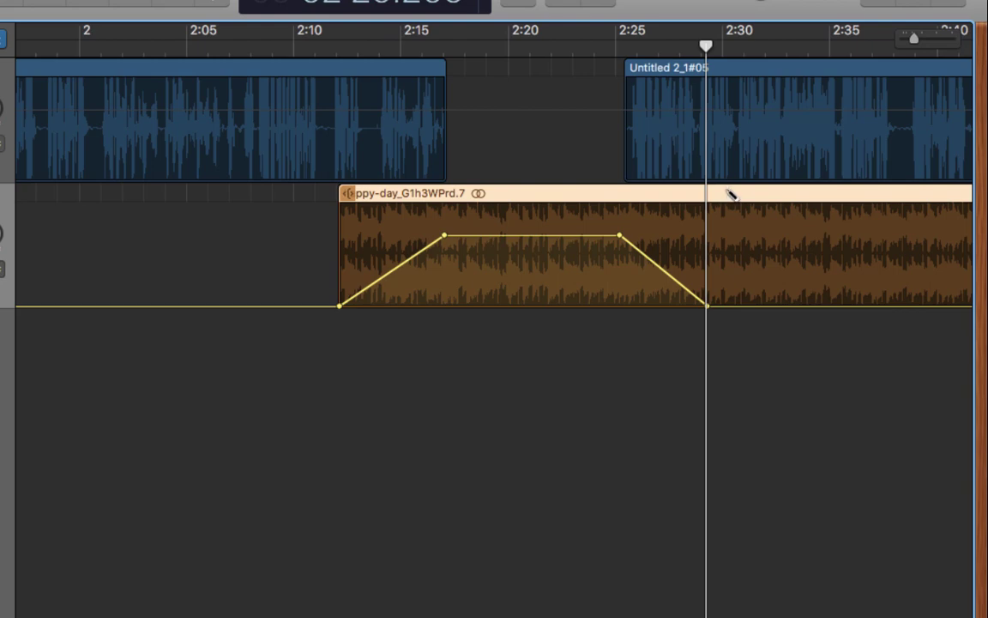
key(super+t)
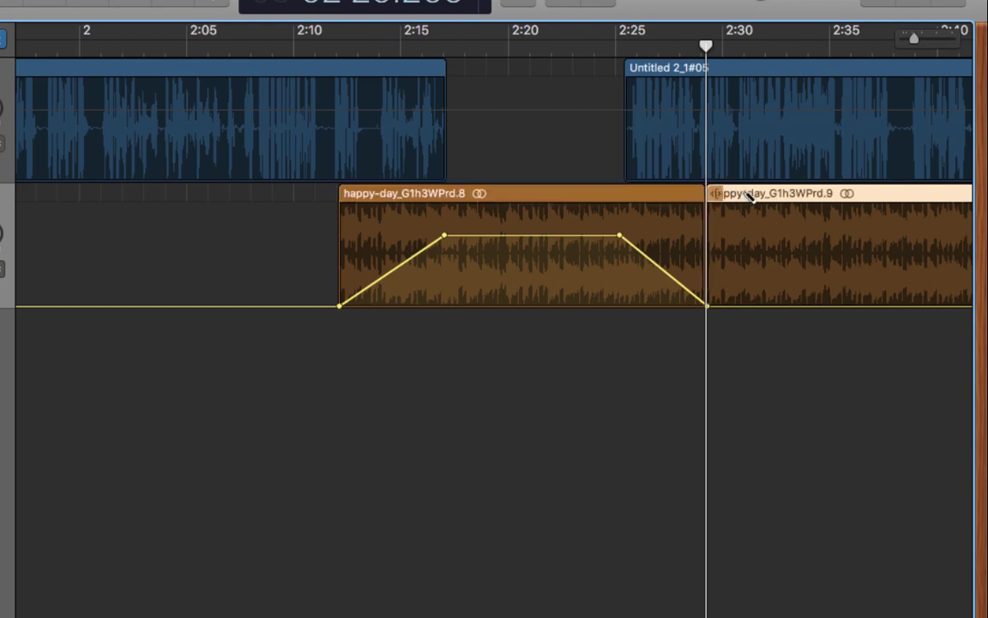
- Delete the leftover music after the 2:28 split
key(Delete)
scroll(743, 196, right, 10)
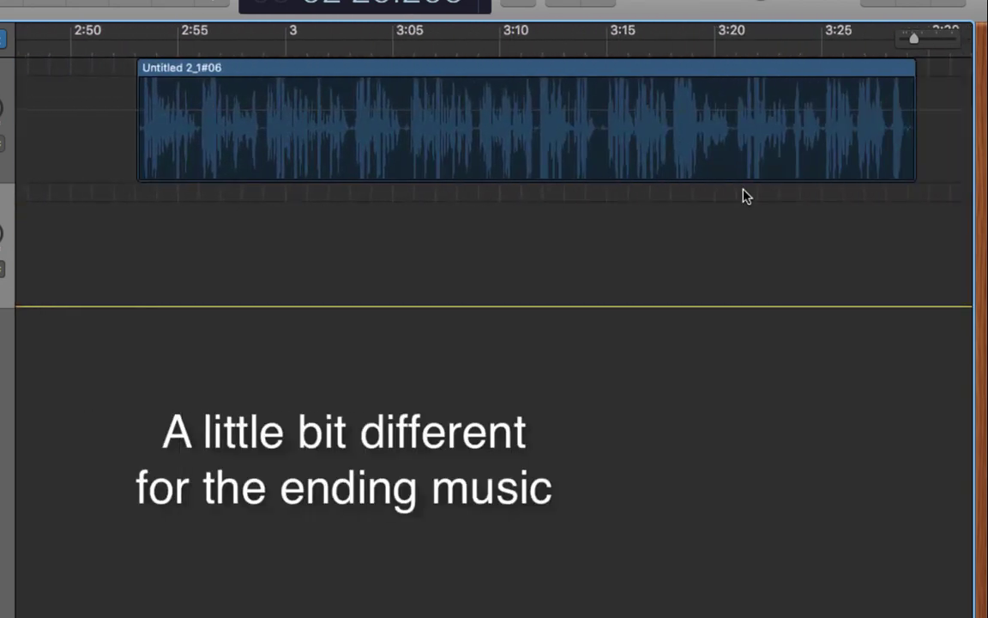
scroll(743, 196, right, 4)
scroll(741, 194, left, 6)
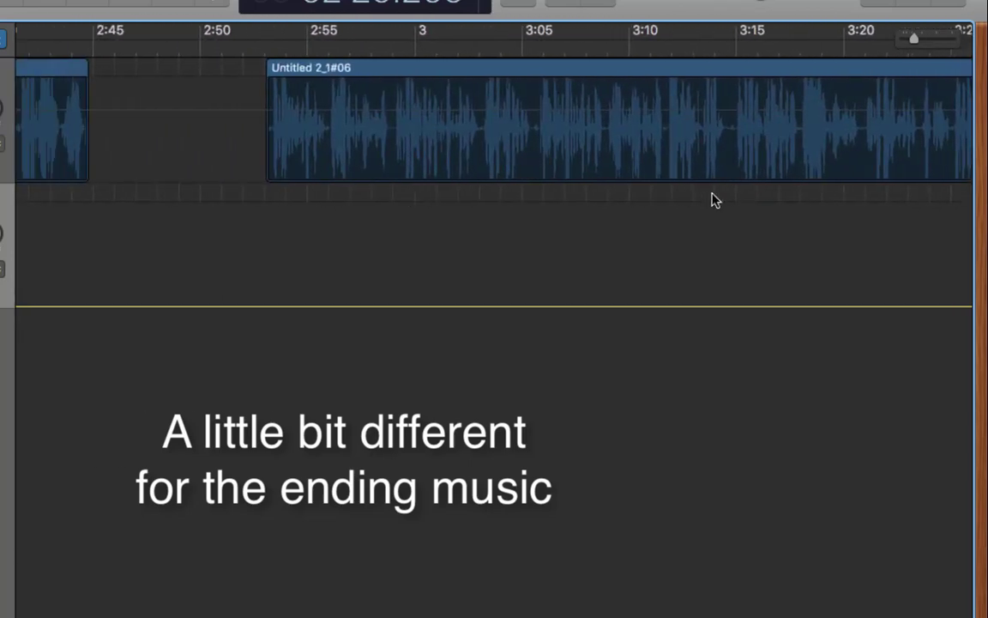
scroll(710, 200, left, 2)
- Paste the music at 2:41 as ending music and fade it up to full volume
click(290, 36)
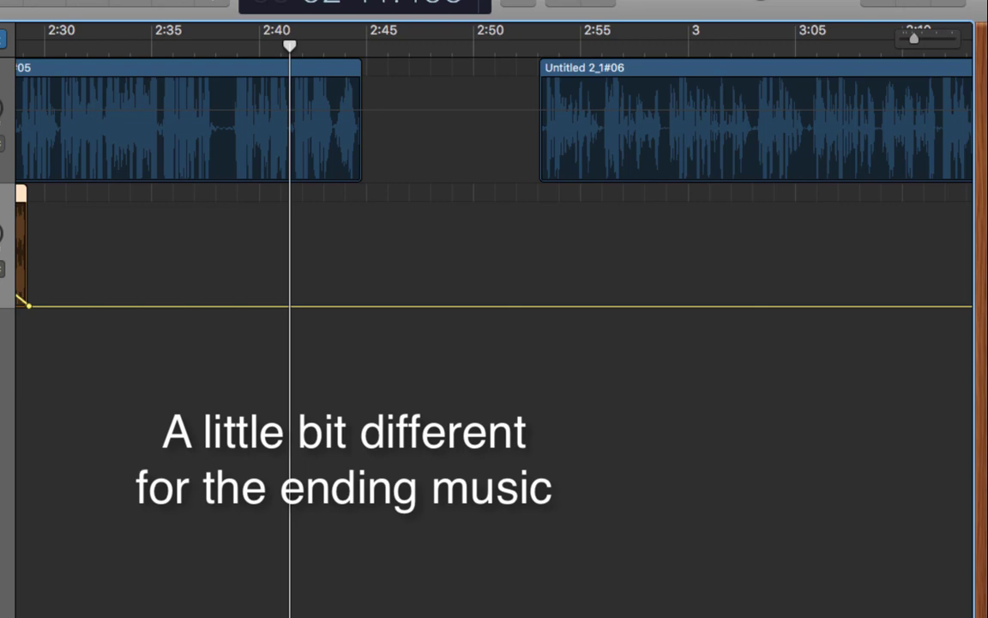
key(super+v)
scroll(10, 224, left, 20)
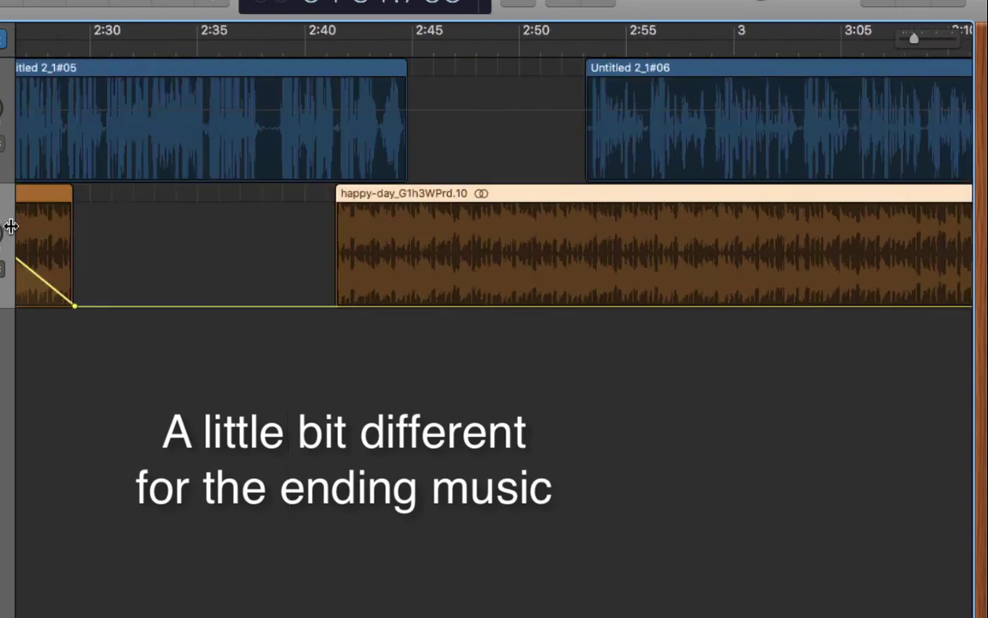
scroll(10, 225, left, 4)
scroll(10, 225, right, 3)
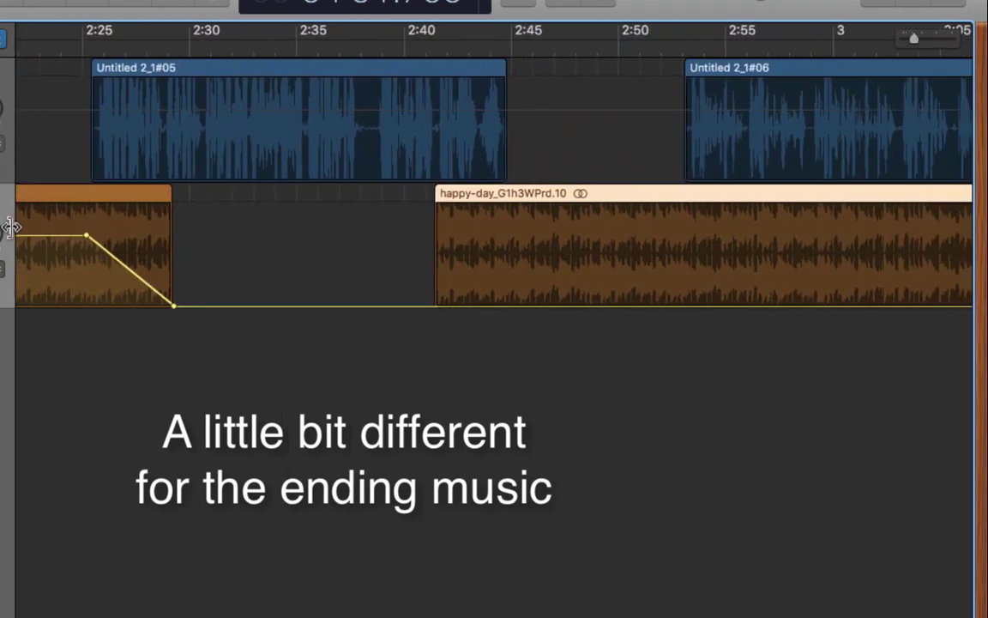
click(435, 305)
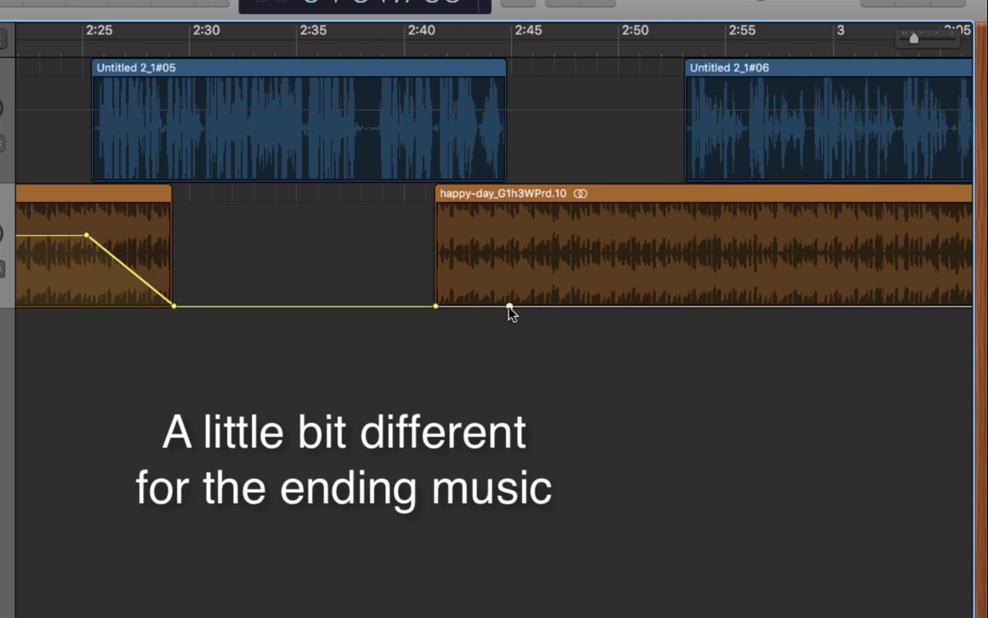
drag(509, 307, 511, 238)
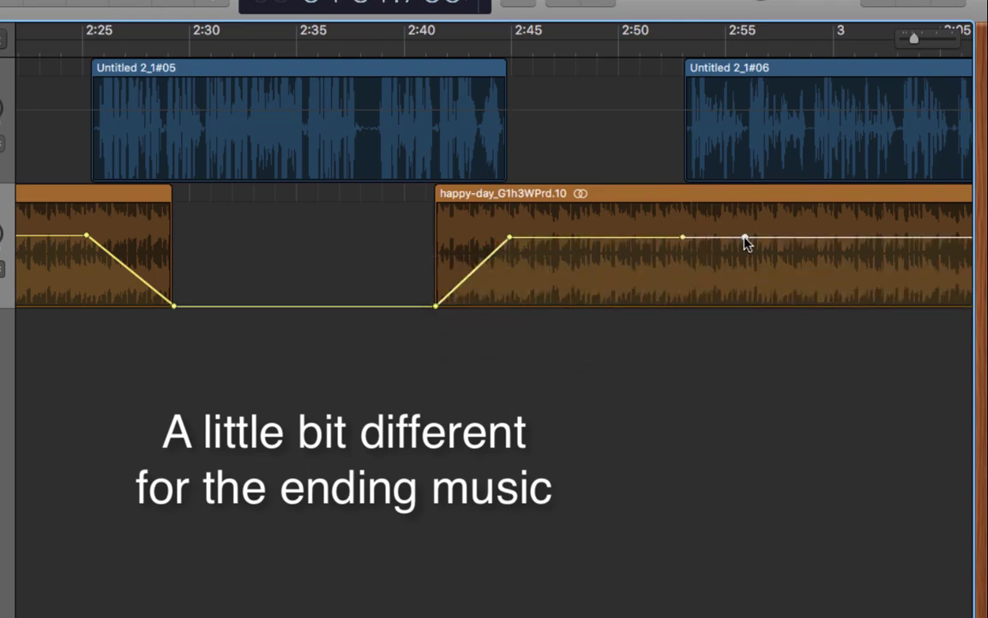
- Duck the ending music to -20.8 dB under the final talk clip, then bring it back up
drag(746, 240, 745, 288)
scroll(744, 291, right, 10)
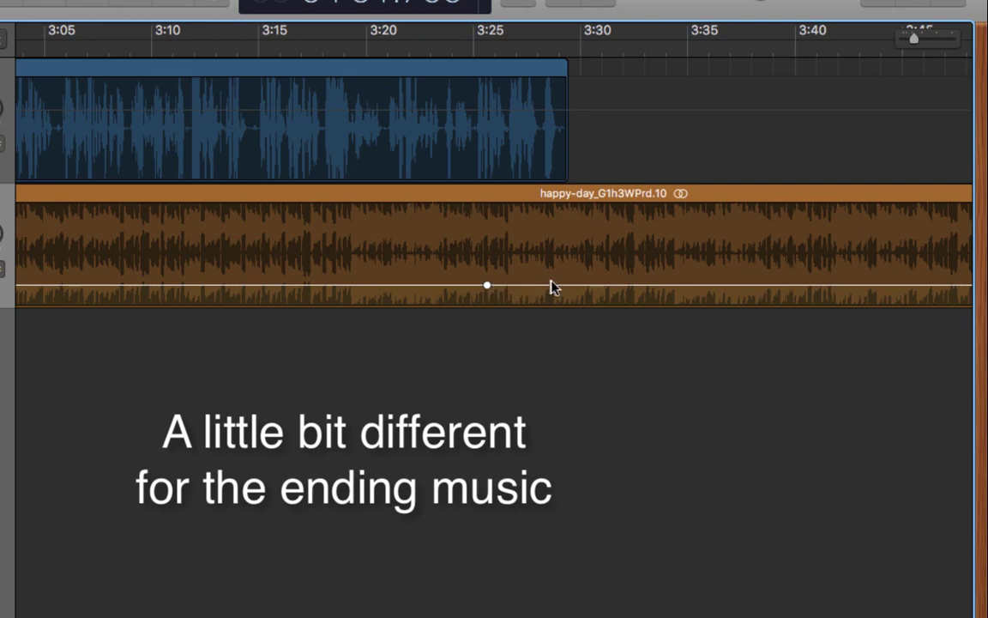
drag(563, 286, 563, 236)
scroll(566, 129, right, 5)
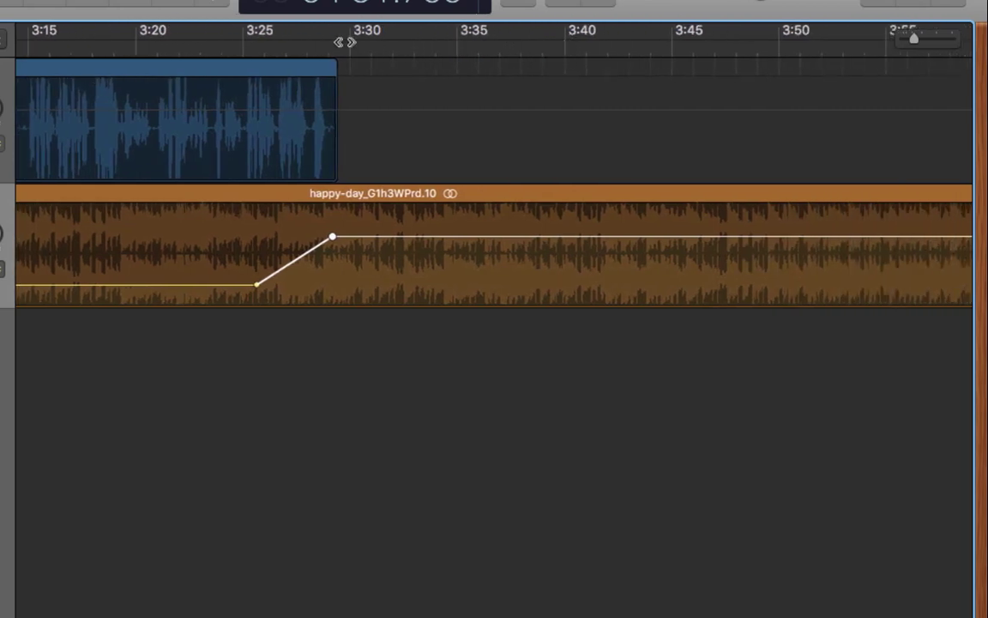
- Cut the ending music off at 3:37 and fade its last seconds down to silence
click(339, 42)
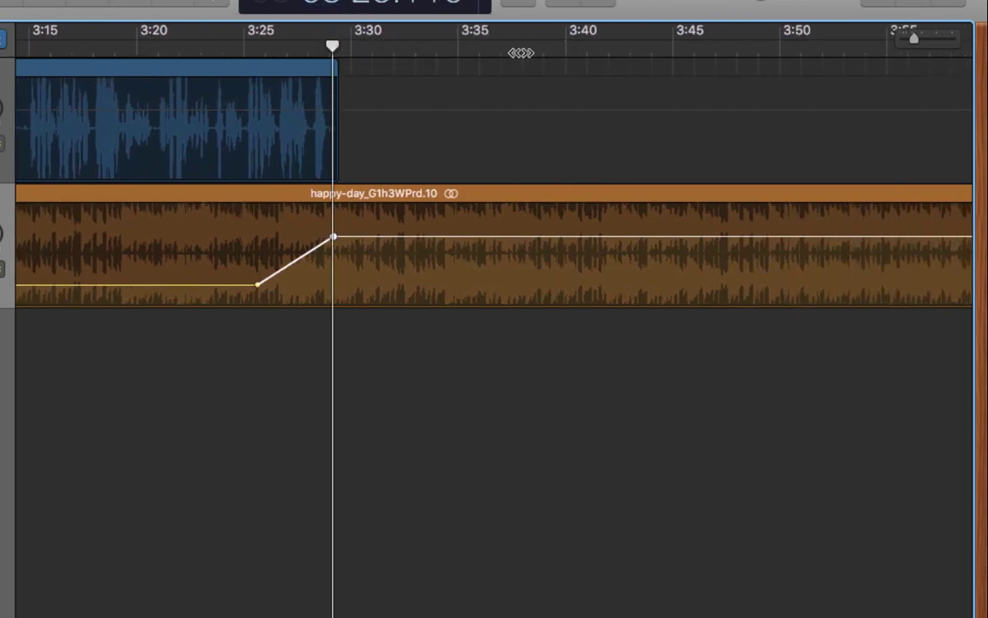
click(550, 50)
click(554, 199)
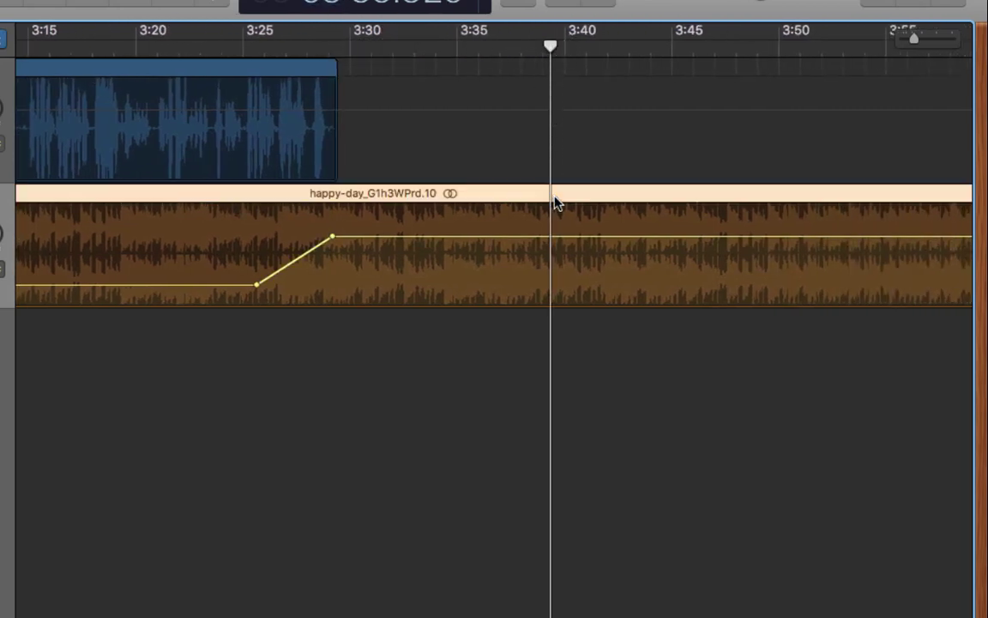
key(super+t)
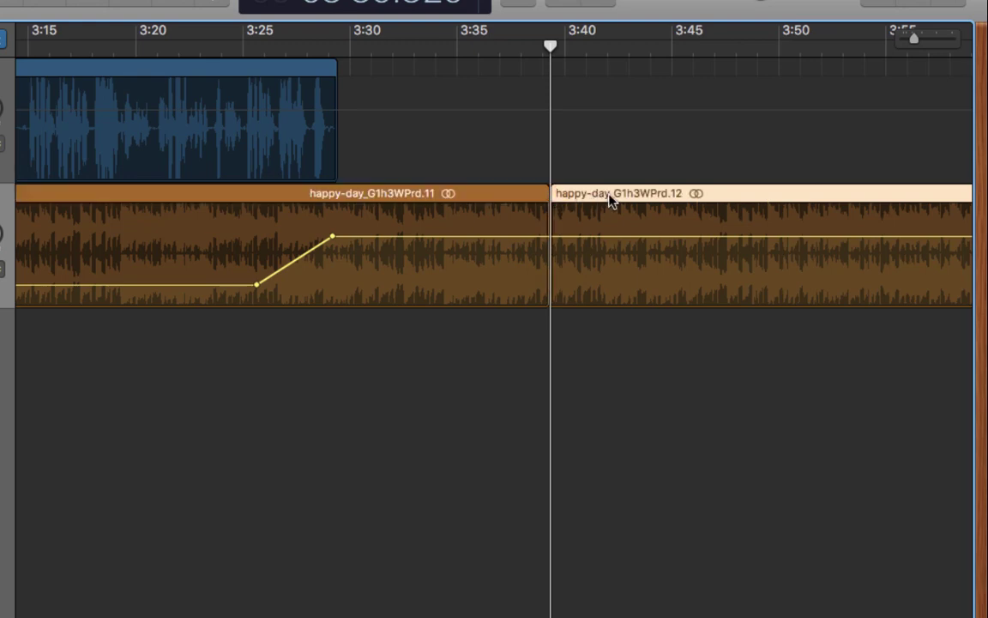
key(Delete)
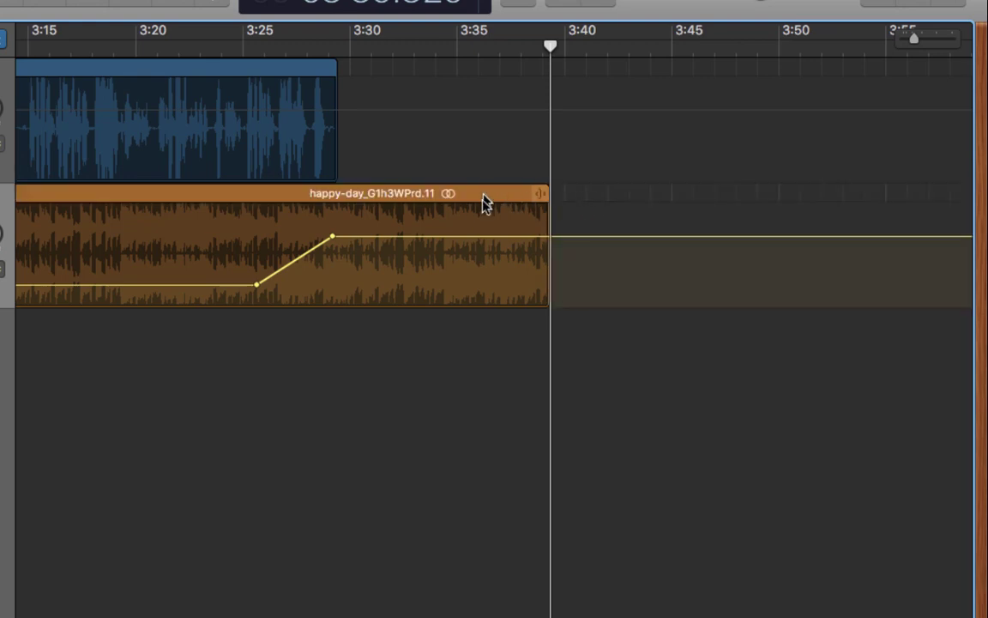
click(477, 237)
click(548, 238)
drag(548, 238, 549, 324)
scroll(549, 324, left, 15)
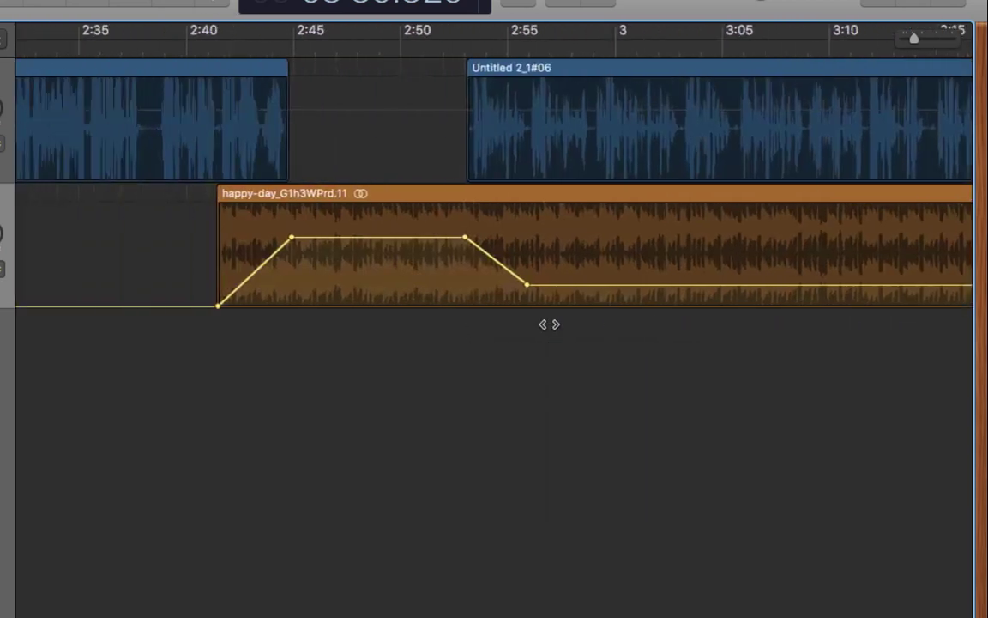
scroll(549, 325, left, 15)
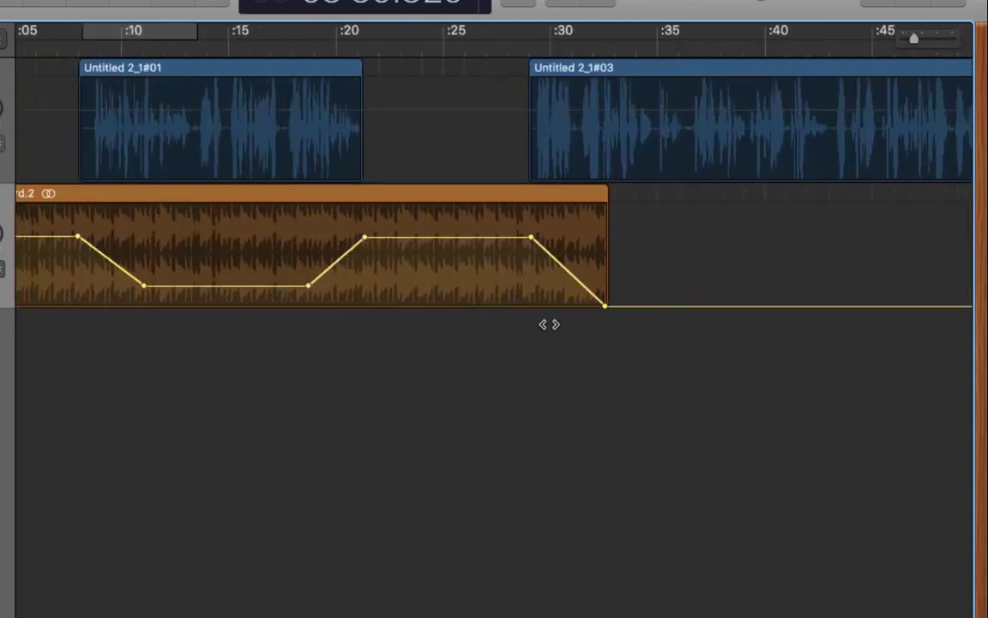
scroll(549, 325, left, 2)
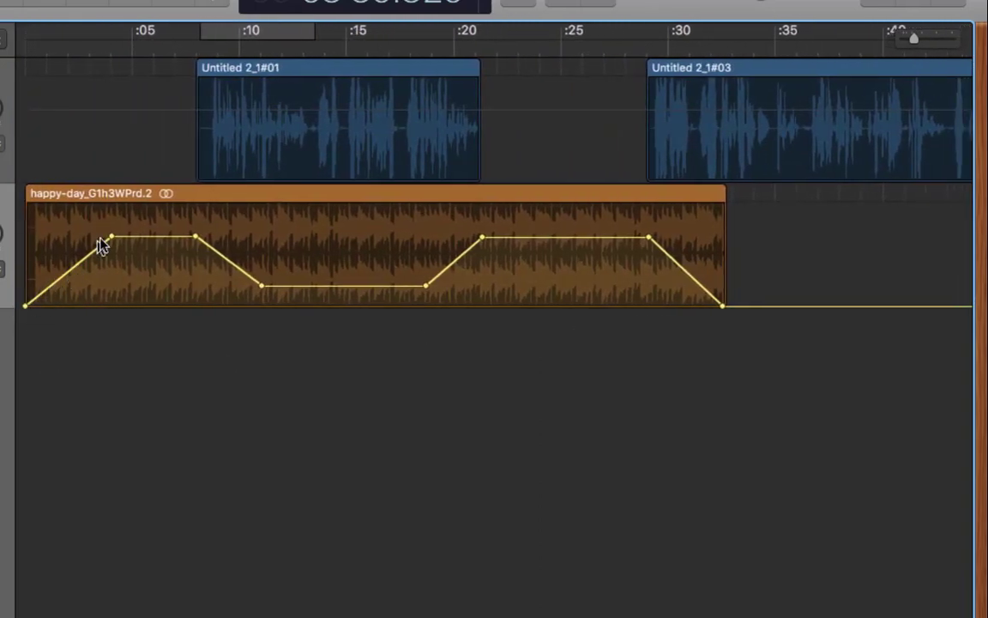
scroll(250, 297, right, 8)
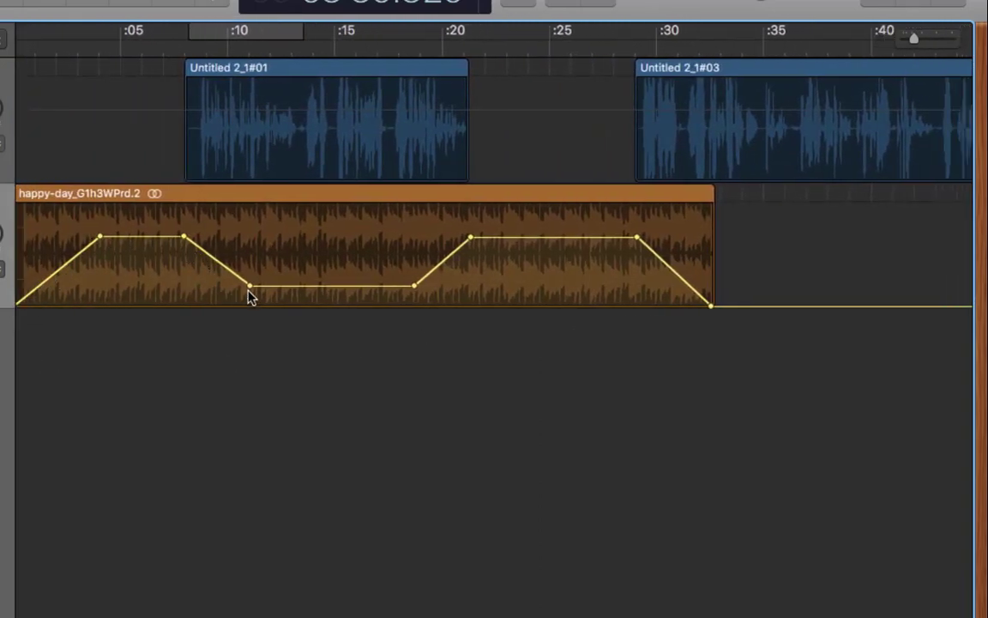
scroll(415, 288, right, 20)
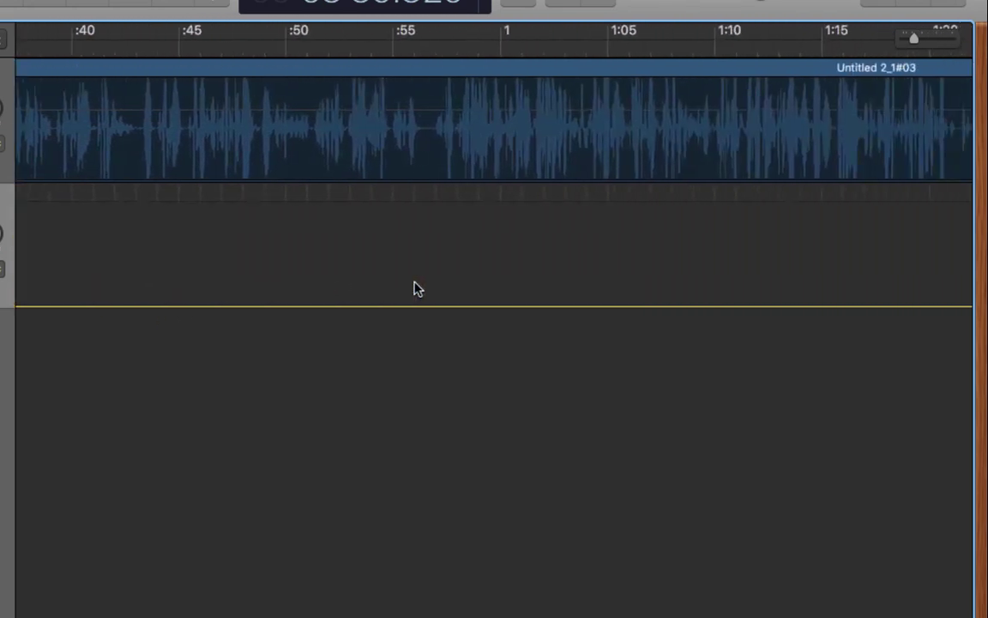
scroll(414, 287, right, 20)
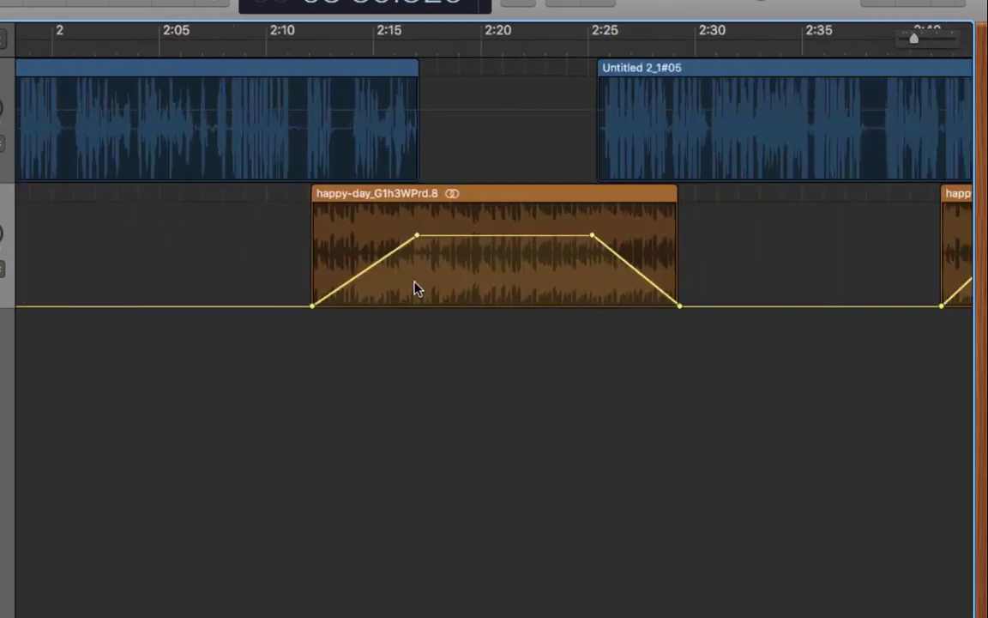
scroll(415, 287, right, 20)
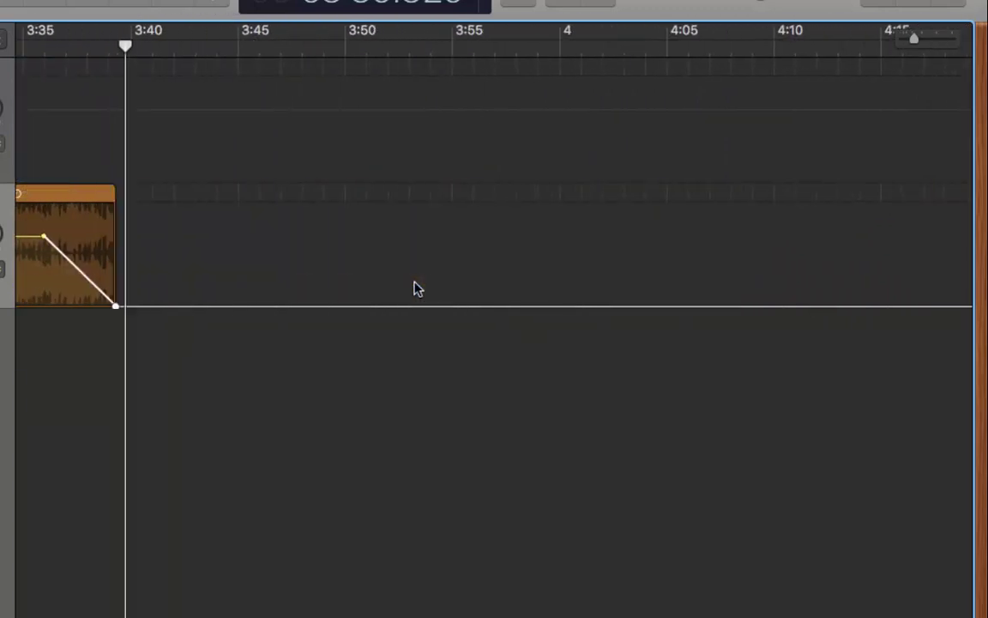
scroll(417, 288, right, 20)
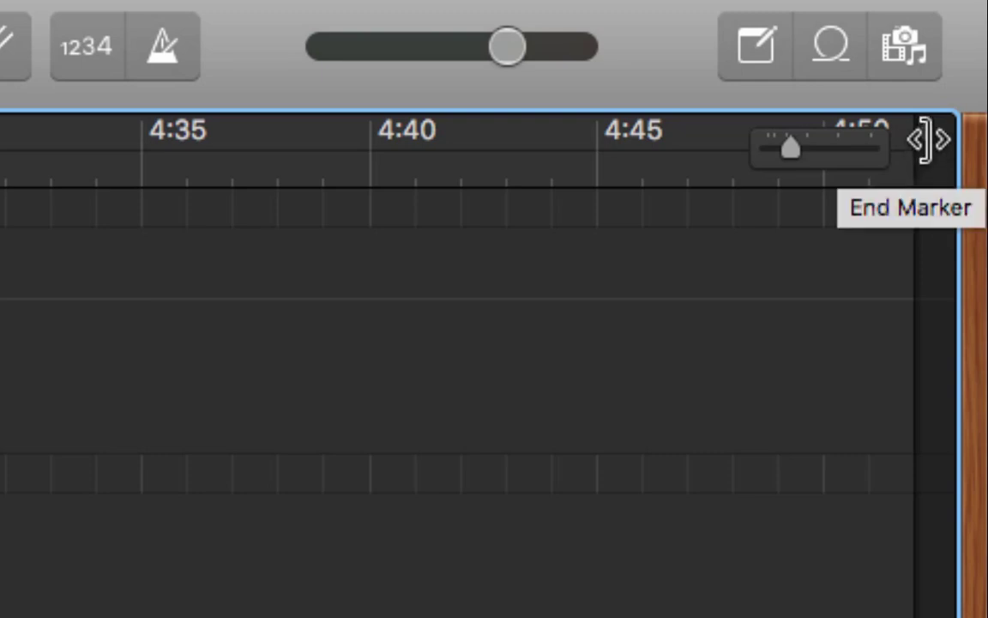
- Move the project End Marker left to 3:40.199, just past the final music fade-out
mouse_move(926, 142)
mouse_down()
mouse_move(324, 155)
mouse_move(0, 261)
mouse_move(0, 291)
mouse_up()
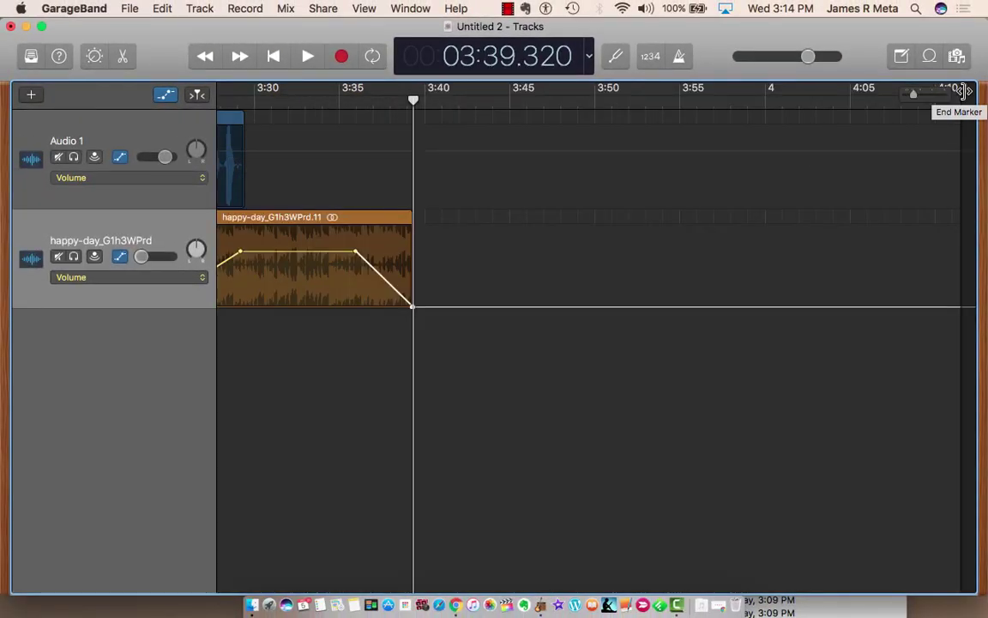
drag(955, 92, 419, 150)
scroll(421, 155, left, 10)
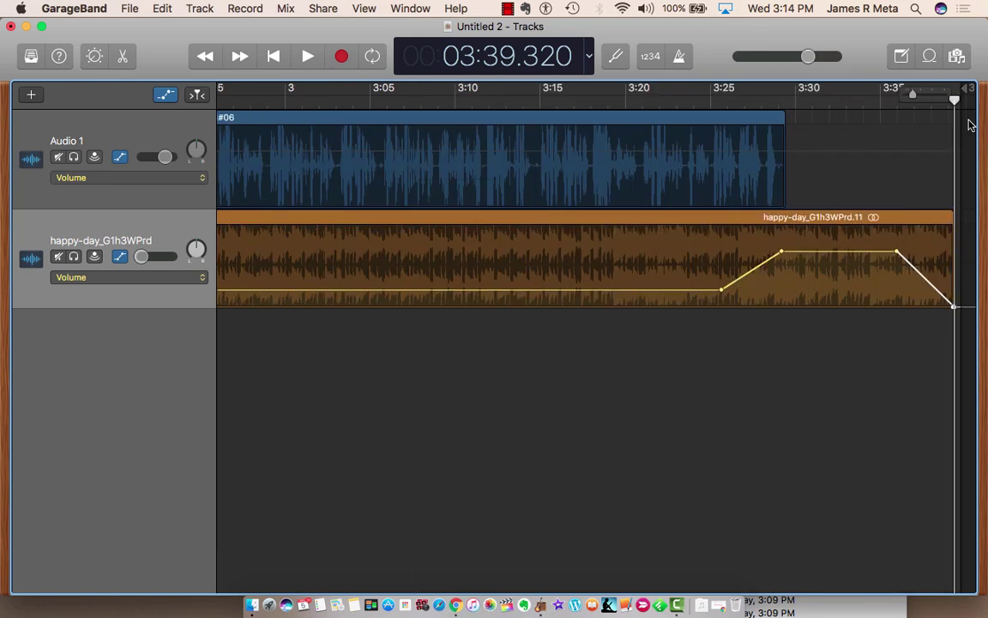